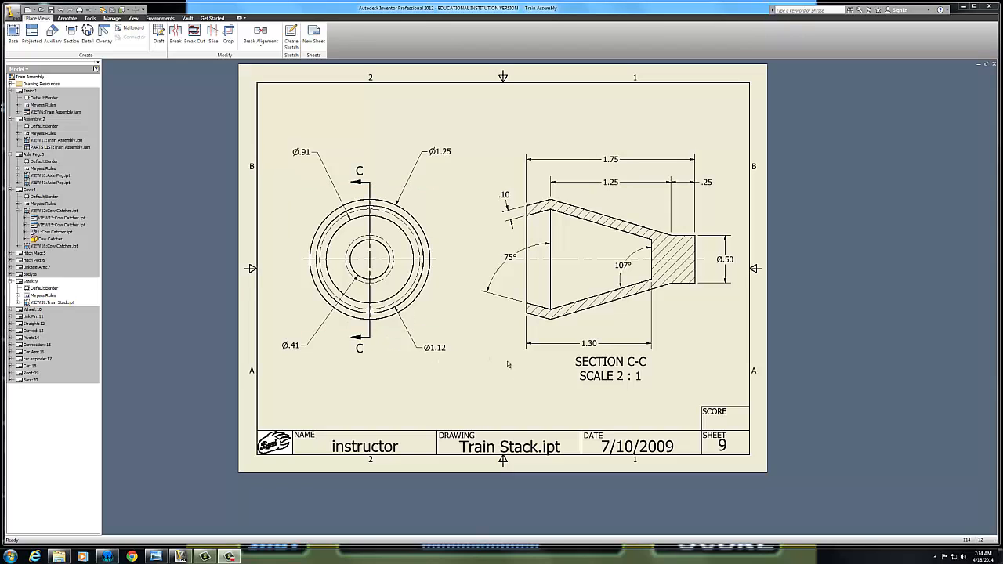
Delete section view C-C from the Stack sheet
{"action": "left_click", "coordinate": [381, 334]}
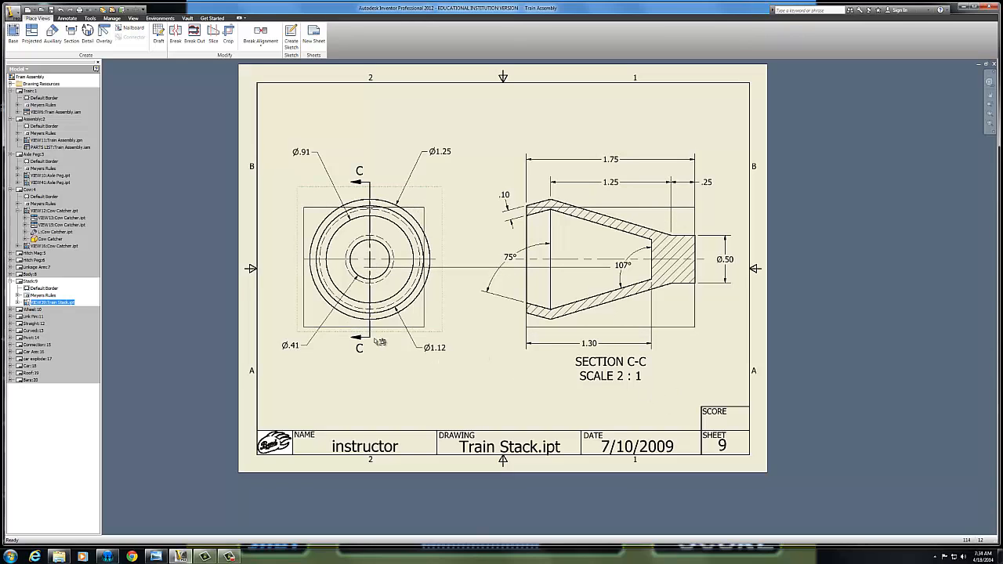
{"action": "left_click_drag", "start_coordinate": [687, 123], "coordinate": [499, 391]}
{"action": "key", "text": "Delete"}
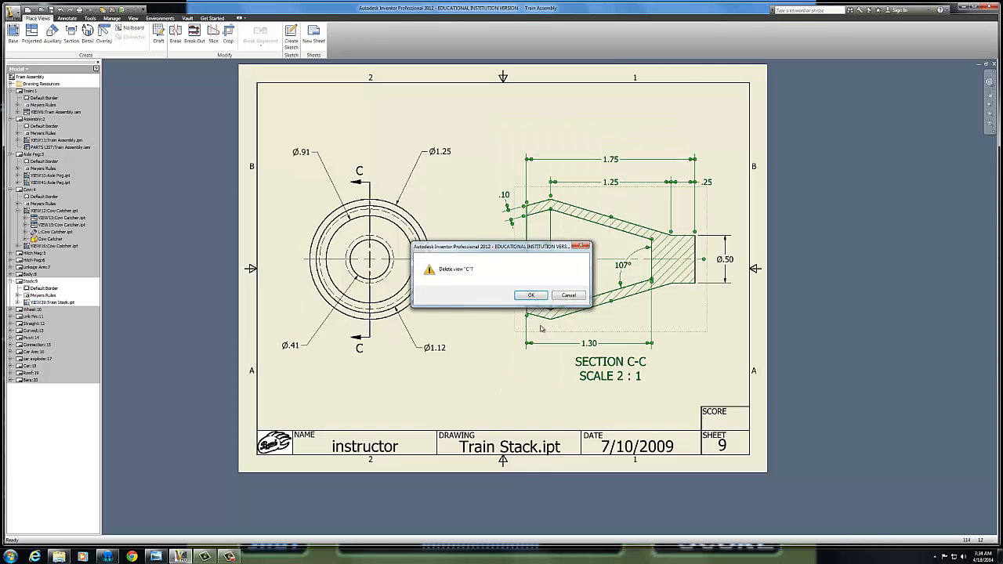
{"action": "left_click", "coordinate": [533, 296]}
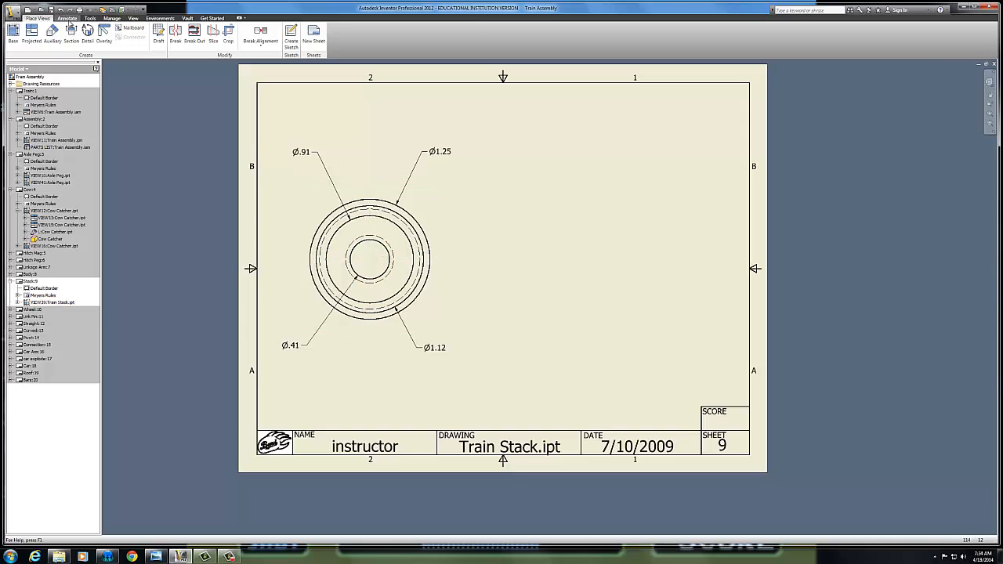
Add a center mark at the center of the stack's concentric circles
{"action": "left_click", "coordinate": [67, 17]}
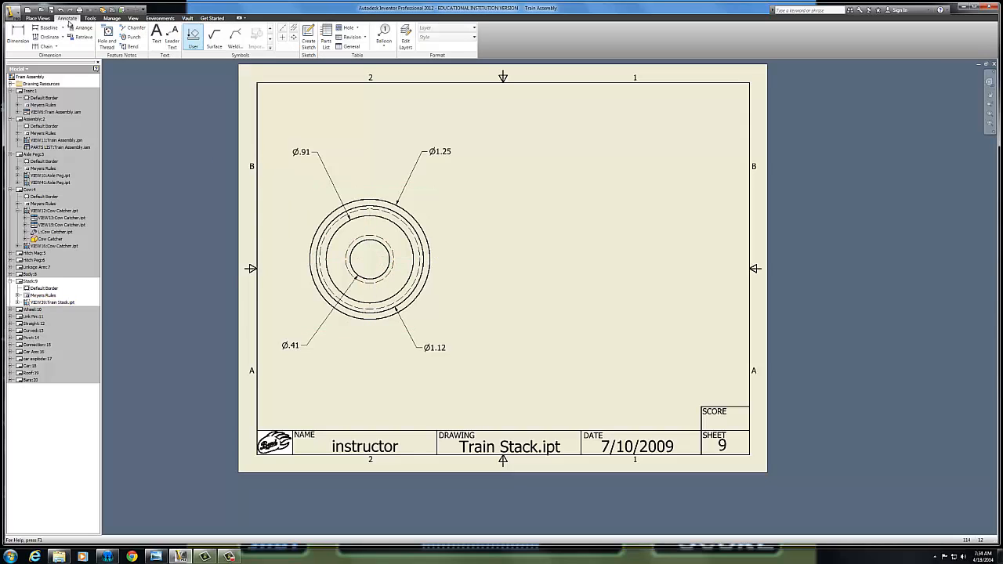
{"action": "left_click", "coordinate": [282, 38]}
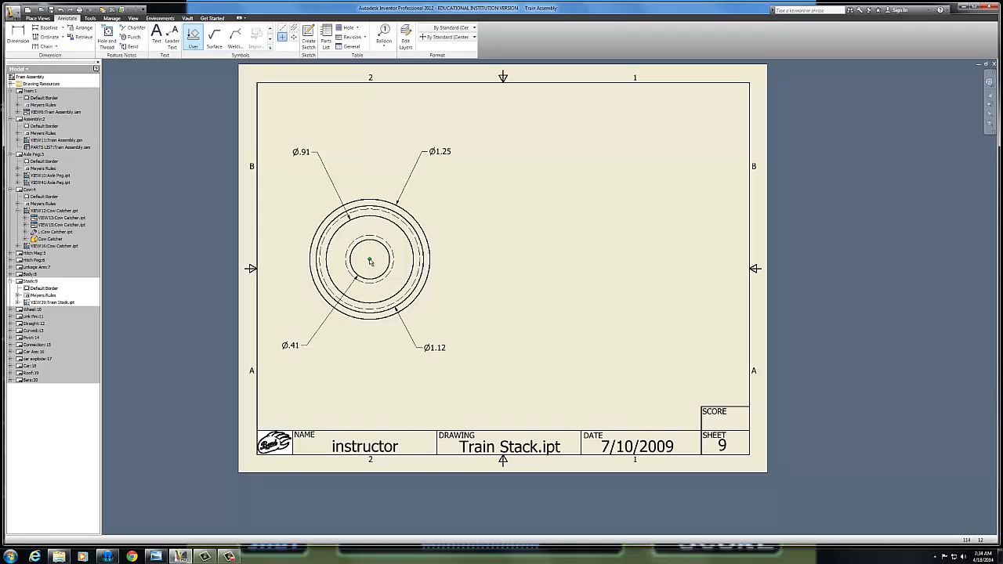
{"action": "left_click", "coordinate": [369, 260]}
Create a full section view at scale 2:1 along a vertical cutting line through the circles' center, placed to the right of the circular view
{"action": "left_click", "coordinate": [39, 18]}
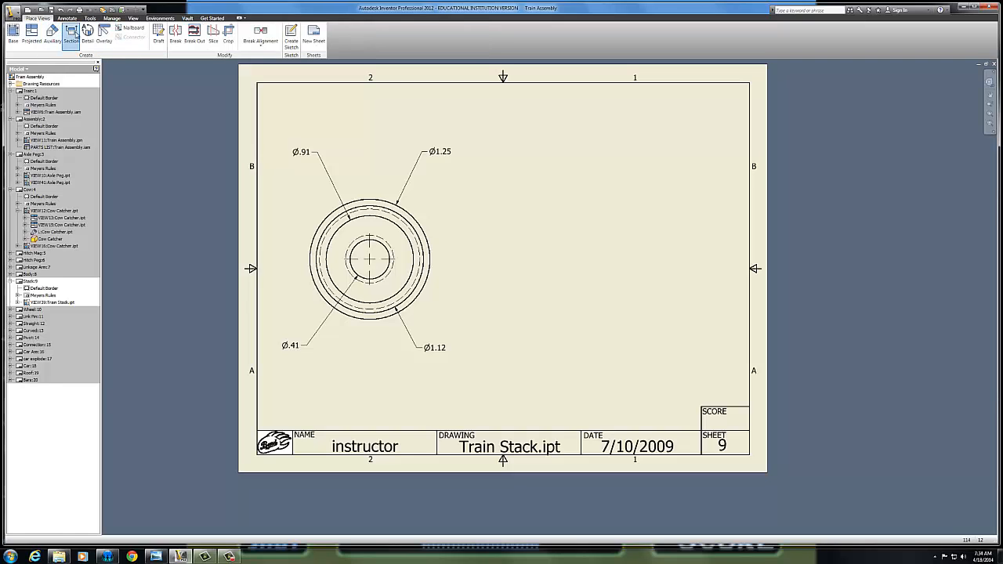
{"action": "left_click", "coordinate": [72, 34]}
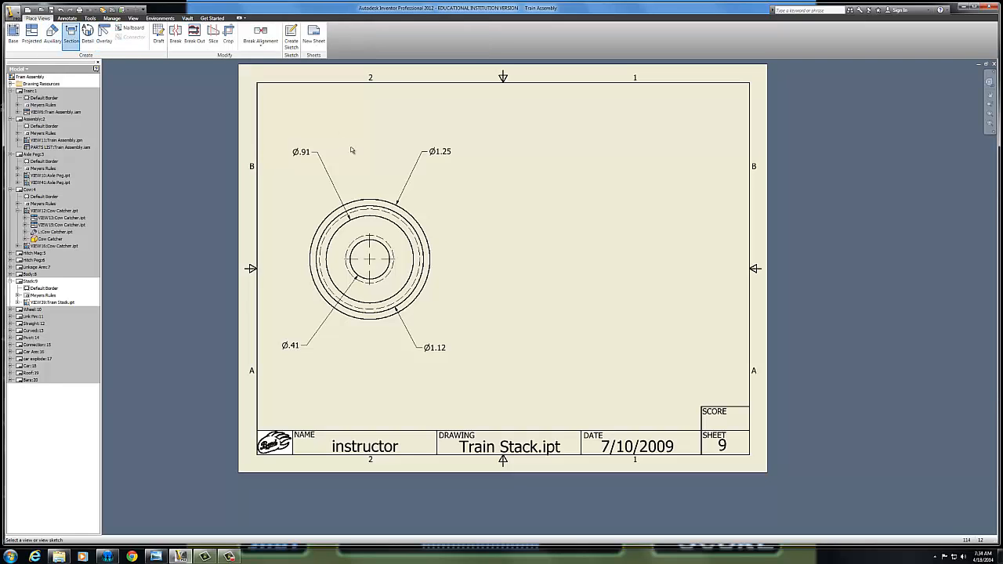
{"action": "left_click", "coordinate": [372, 190]}
{"action": "left_click", "coordinate": [370, 337]}
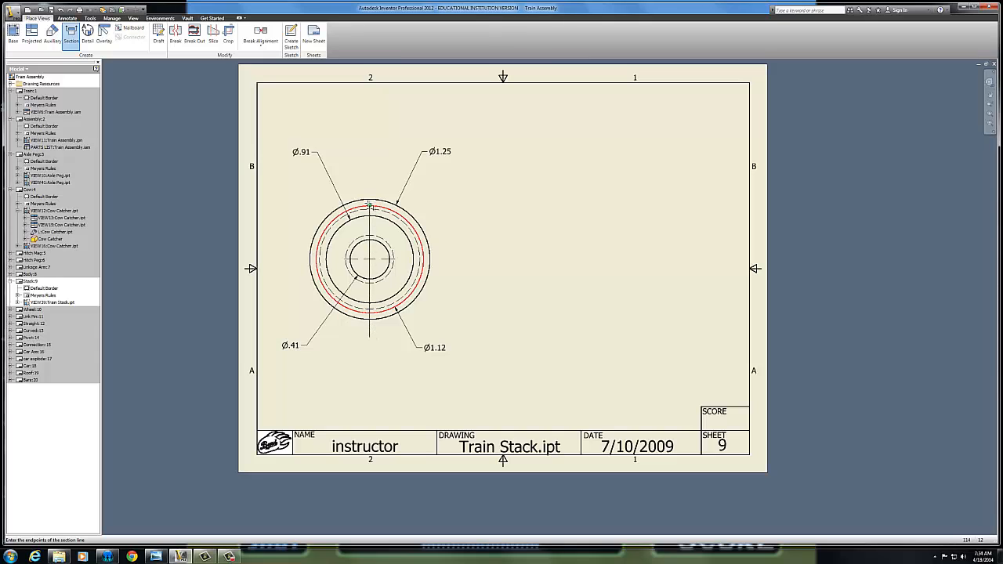
{"action": "left_click", "coordinate": [369, 177]}
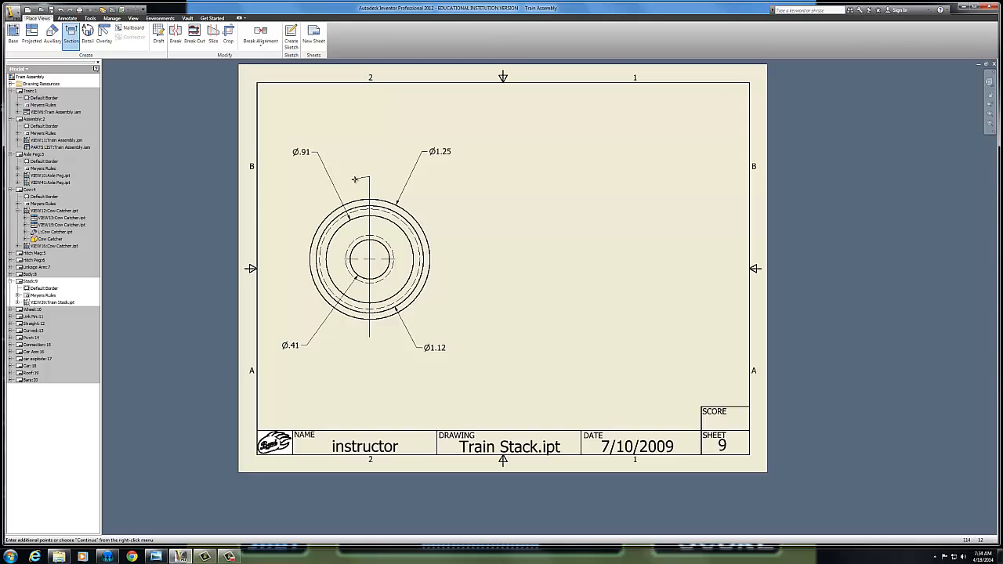
{"action": "right_click", "coordinate": [359, 174]}
{"action": "left_click", "coordinate": [373, 177]}
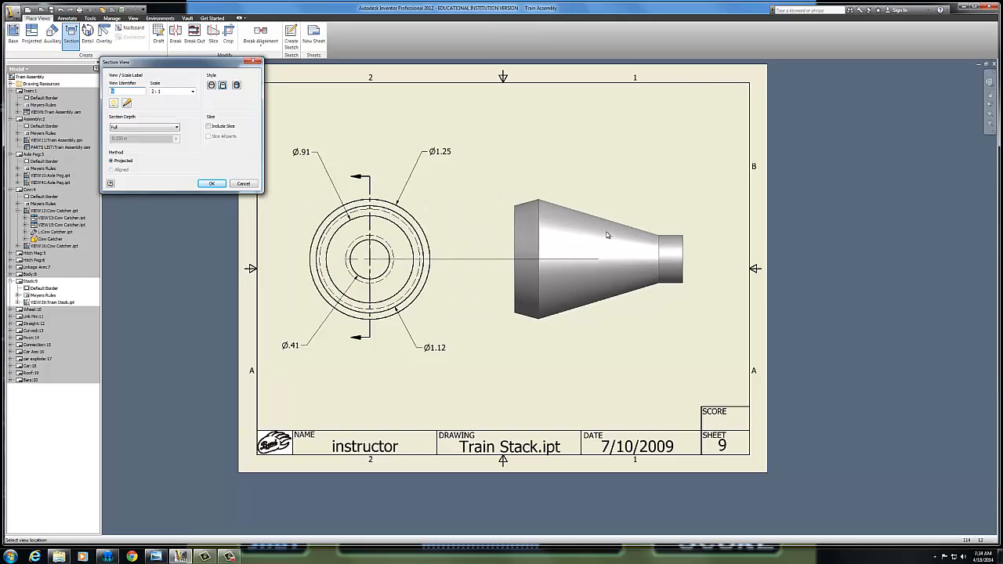
{"action": "left_click", "coordinate": [614, 223]}
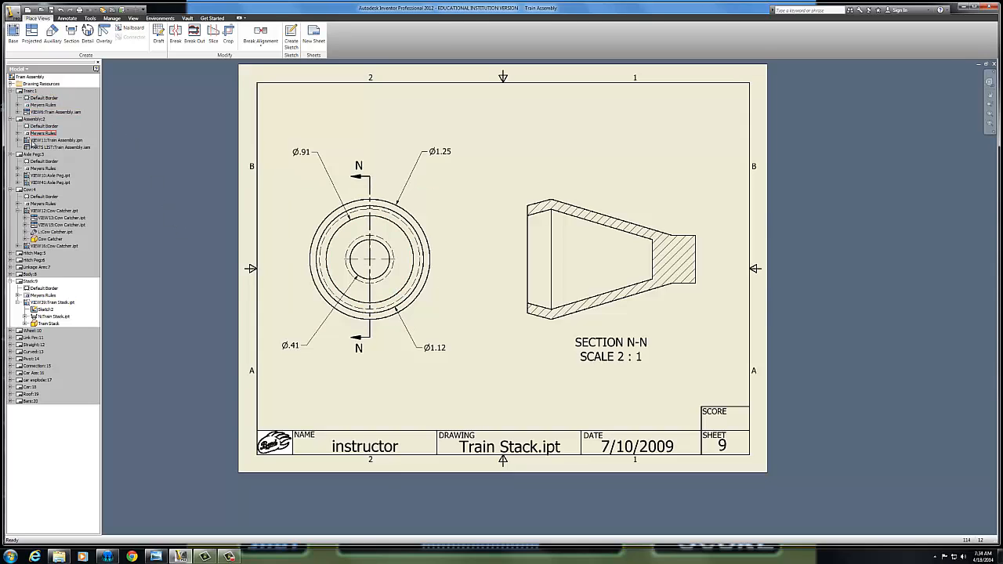
Activate the Axle Peg sheet and delete detail view F
{"action": "double_click", "coordinate": [31, 156]}
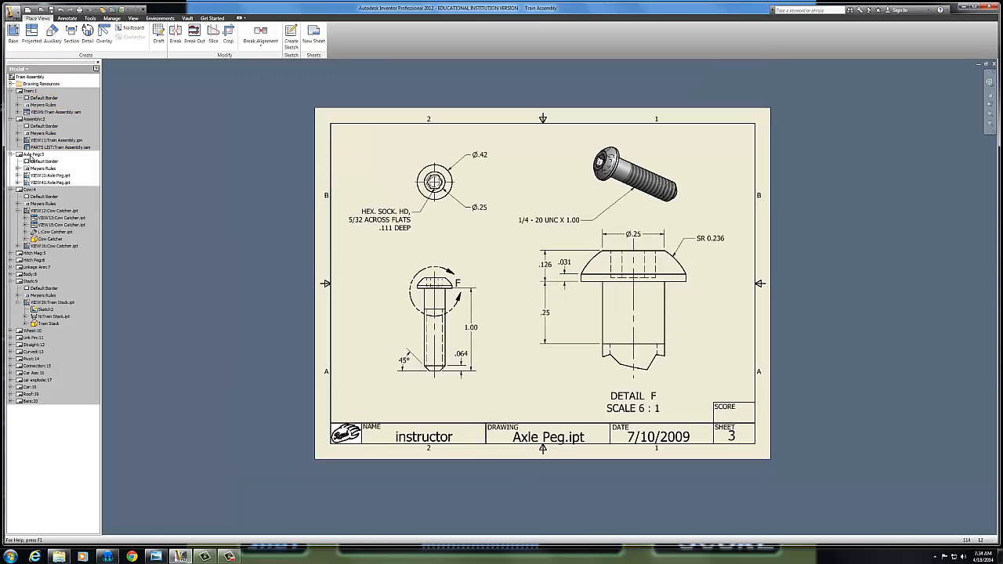
{"action": "left_click", "coordinate": [453, 288]}
{"action": "left_click_drag", "start_coordinate": [696, 258], "coordinate": [686, 303]}
{"action": "key", "text": "Delete"}
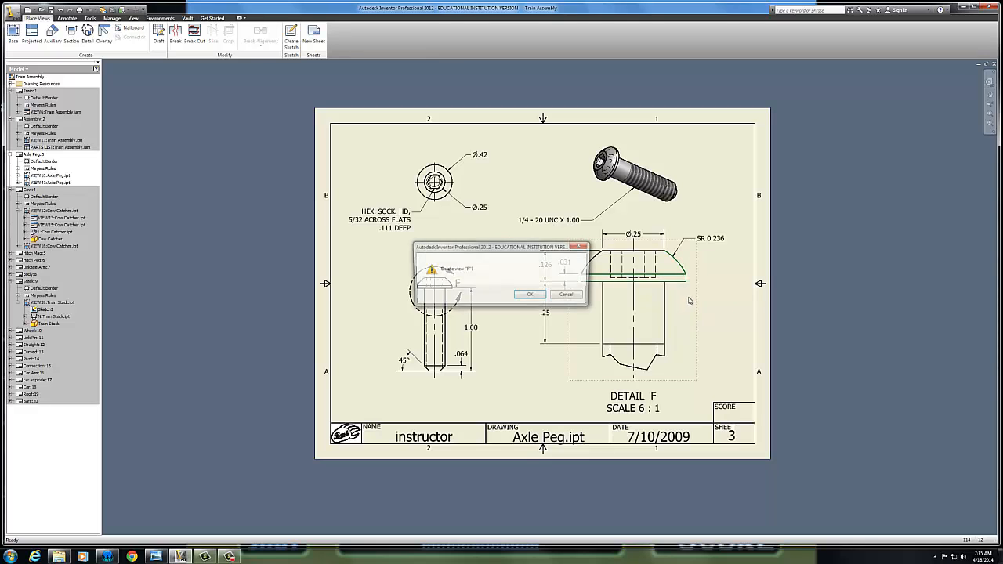
{"action": "left_click", "coordinate": [530, 299]}
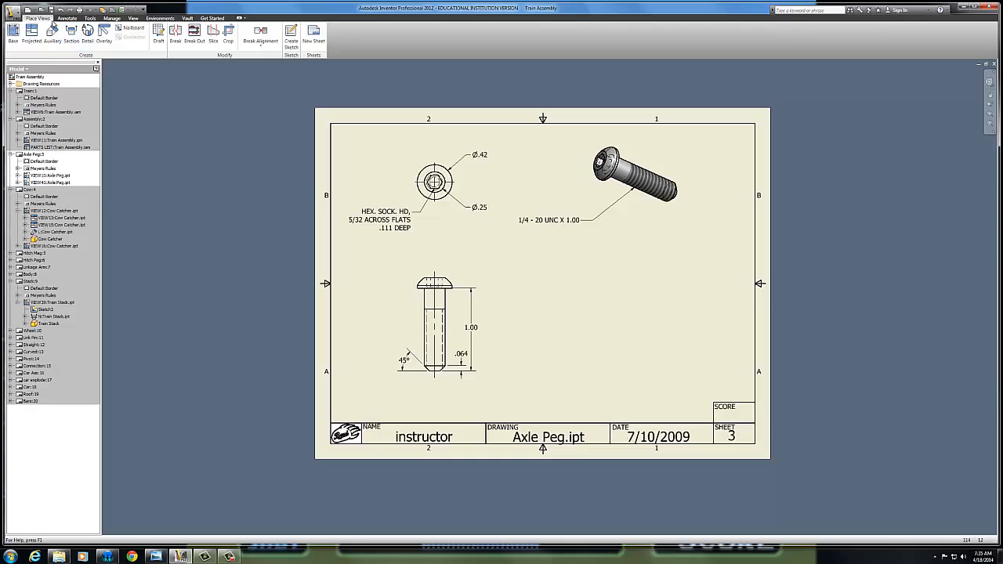
Create a 4:1 detail view of the axle peg's head with a circular fence, placed below the shaded isometric view
{"action": "left_click", "coordinate": [87, 35]}
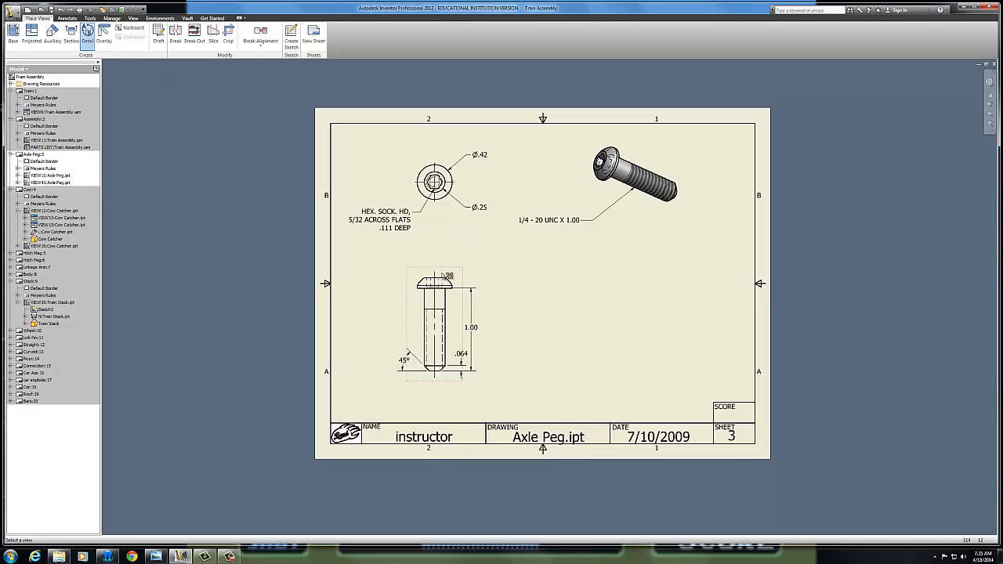
{"action": "left_click", "coordinate": [443, 273]}
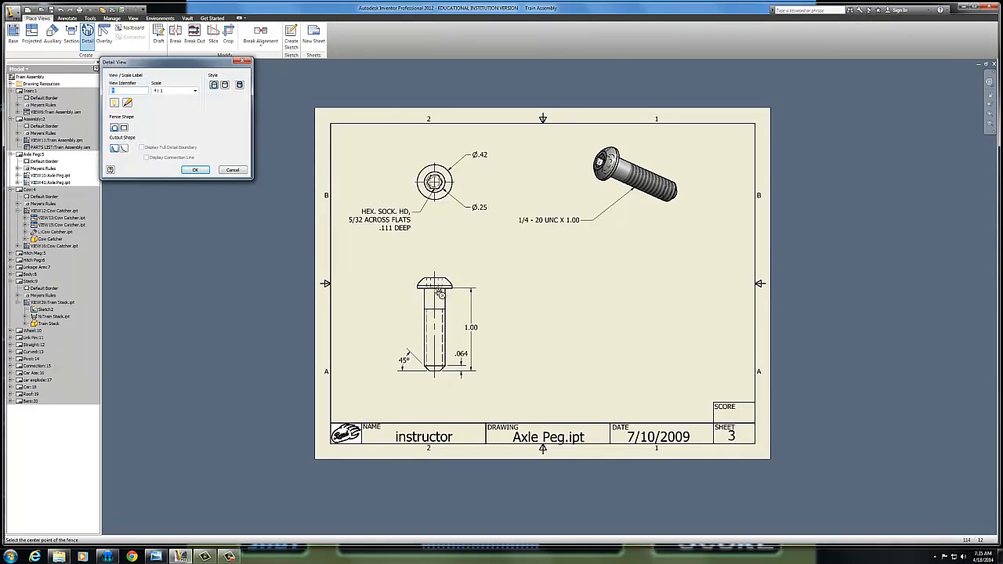
{"action": "left_click", "coordinate": [434, 289]}
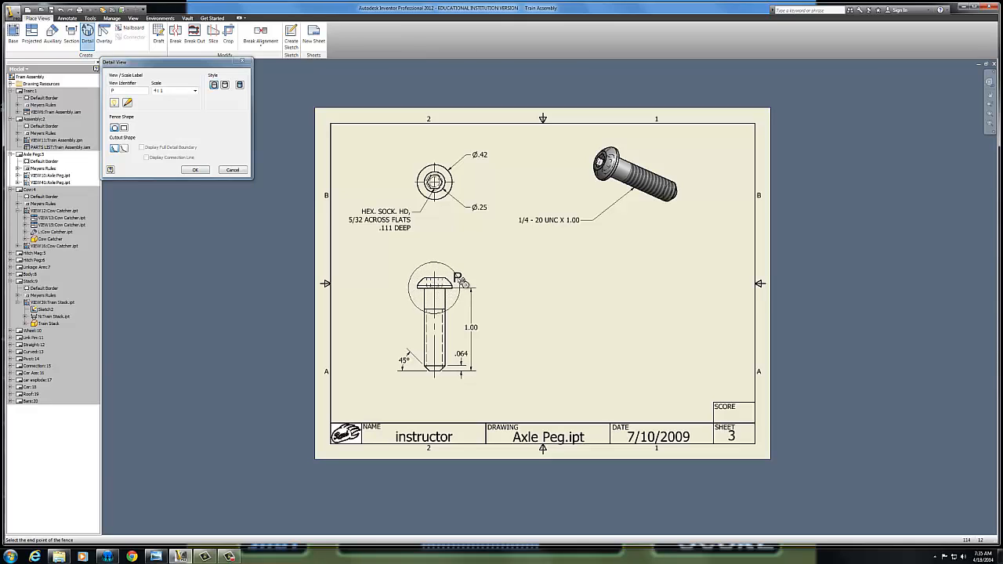
{"action": "left_click", "coordinate": [464, 282]}
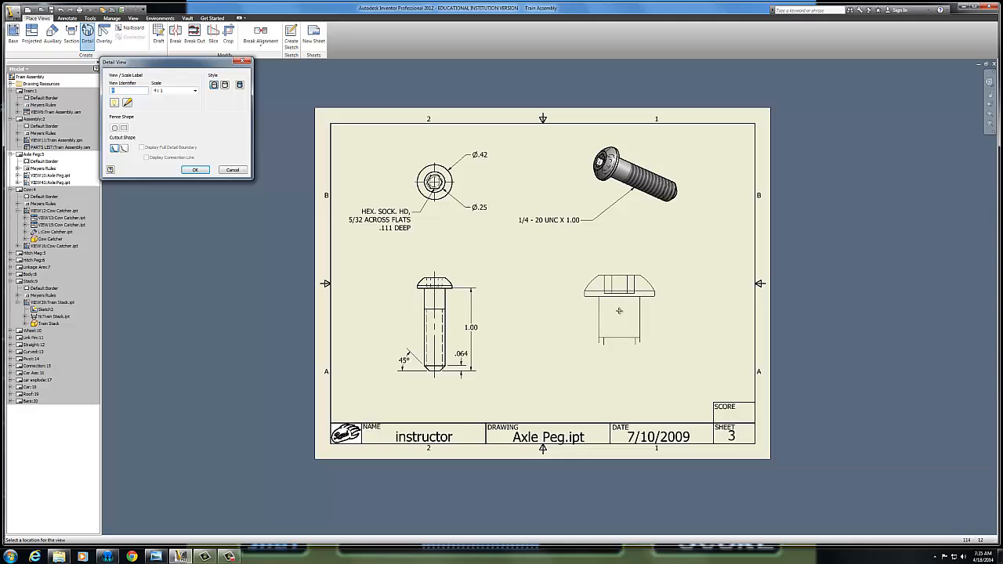
{"action": "left_click", "coordinate": [624, 311]}
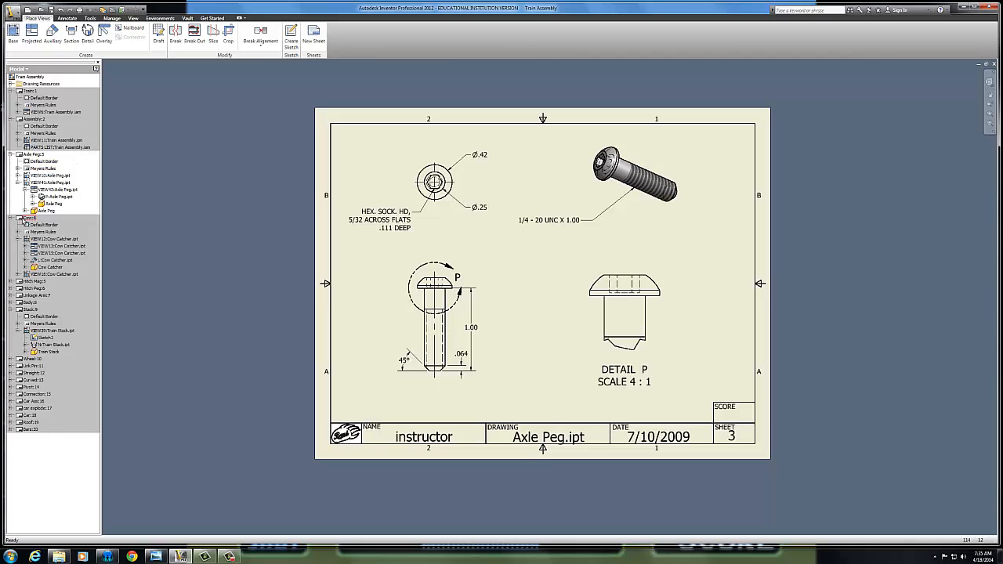
Activate the Cow sheet and delete the auxiliary view above the cow catcher's front view
{"action": "double_click", "coordinate": [25, 219]}
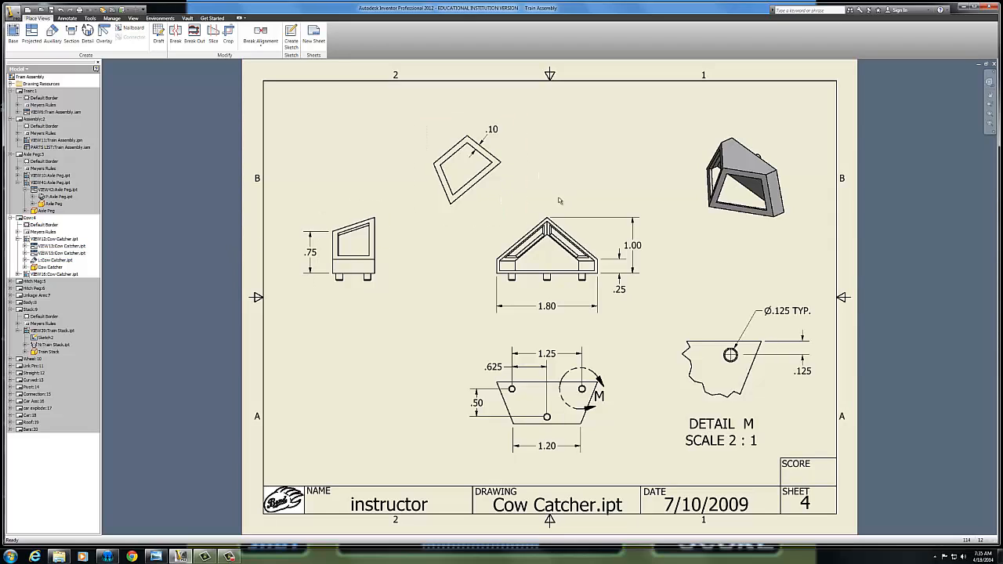
{"action": "left_click", "coordinate": [510, 172]}
{"action": "key", "text": "Delete"}
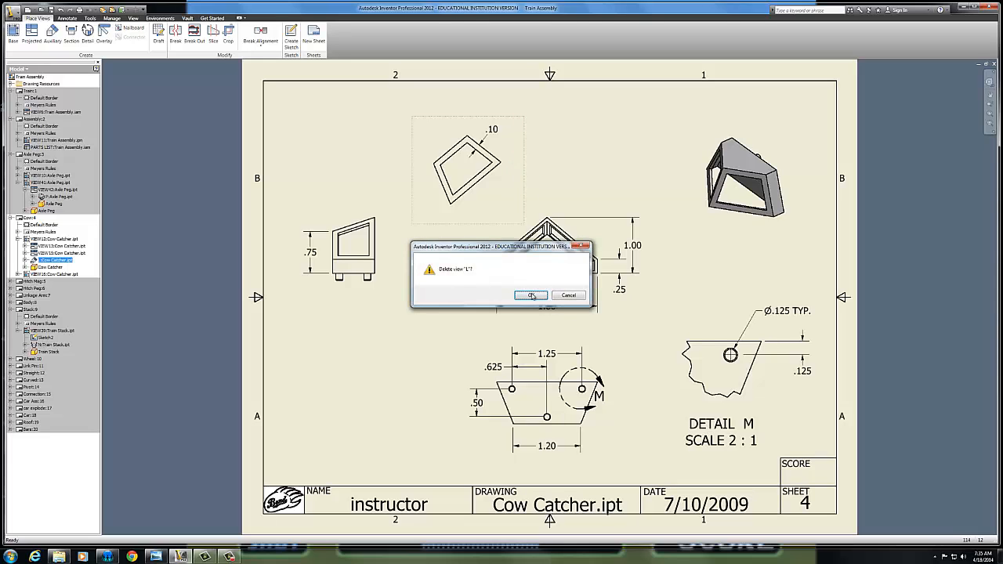
{"action": "left_click", "coordinate": [531, 295]}
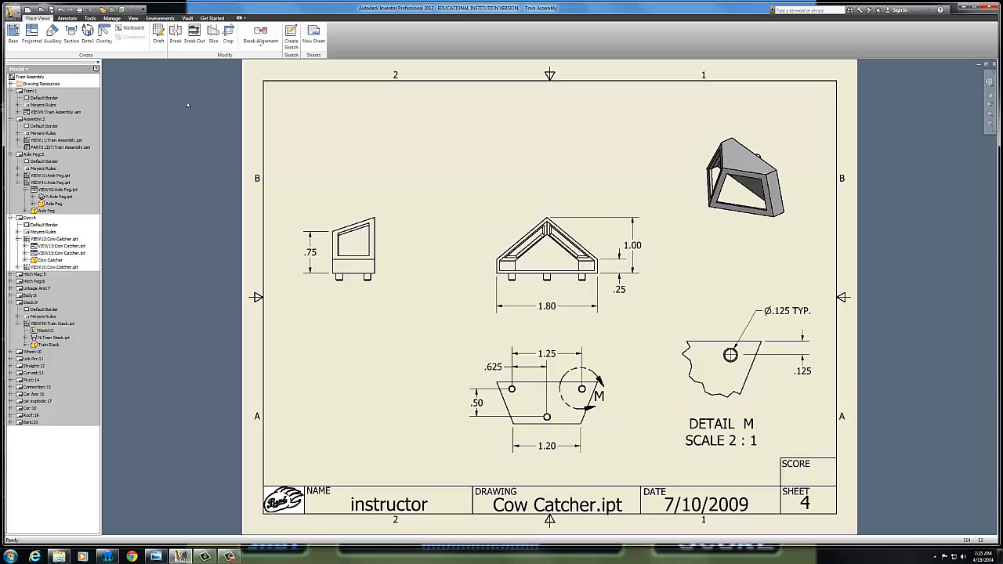
Create a 1:1 auxiliary view from the left sloping edge of the cow catcher's front view, placed up and to its left
{"action": "left_click", "coordinate": [51, 33]}
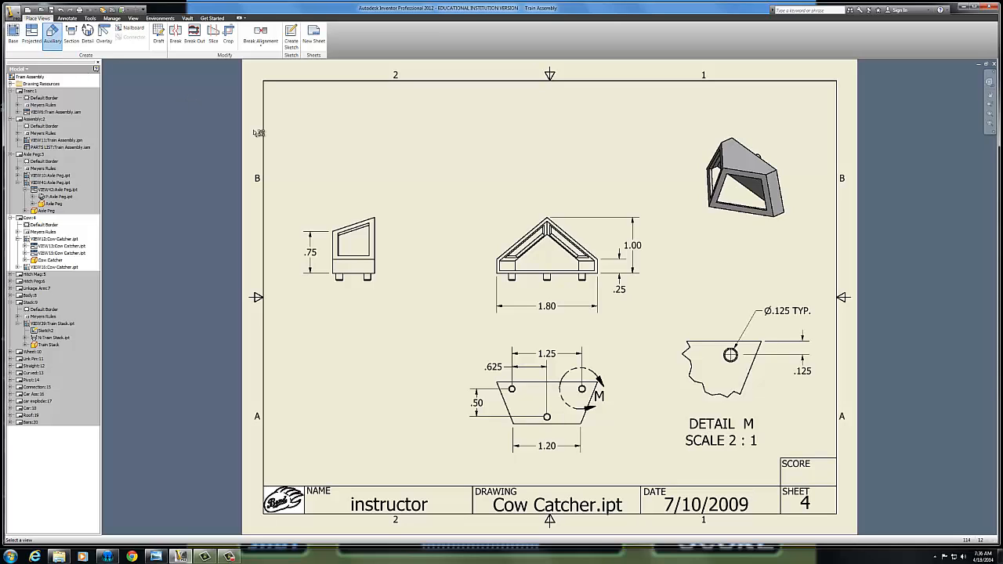
{"action": "left_click", "coordinate": [490, 211]}
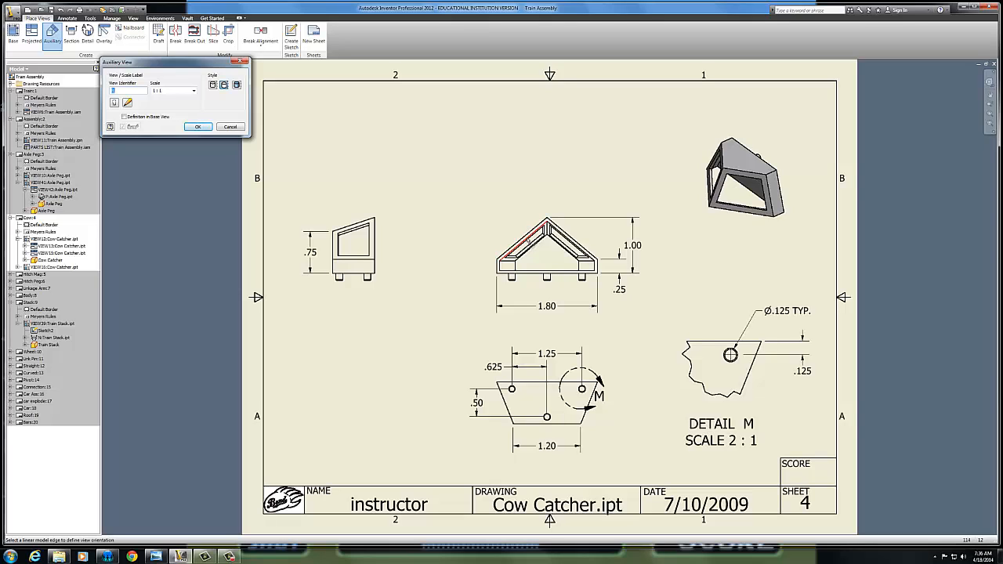
{"action": "left_click", "coordinate": [540, 231]}
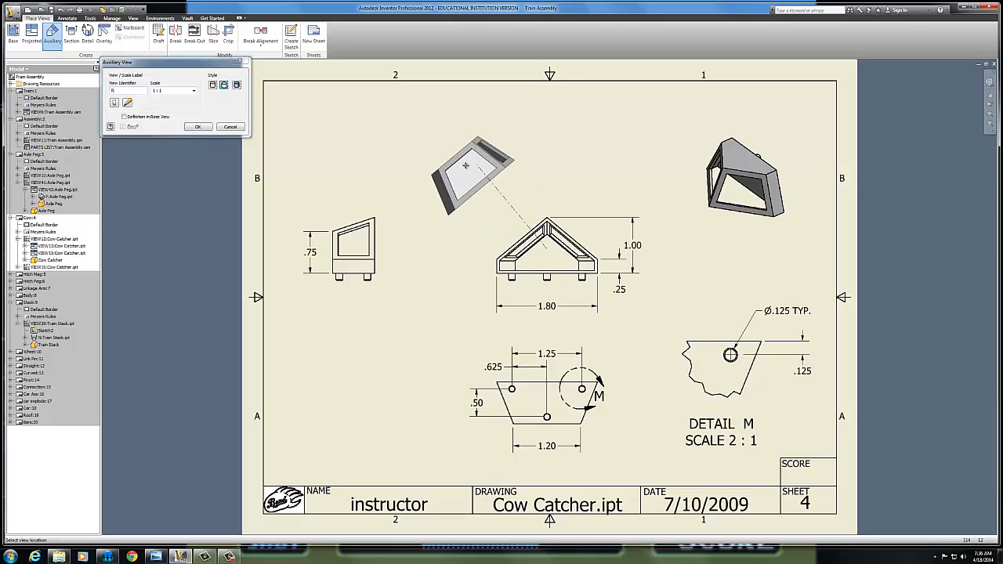
{"action": "left_click", "coordinate": [459, 153]}
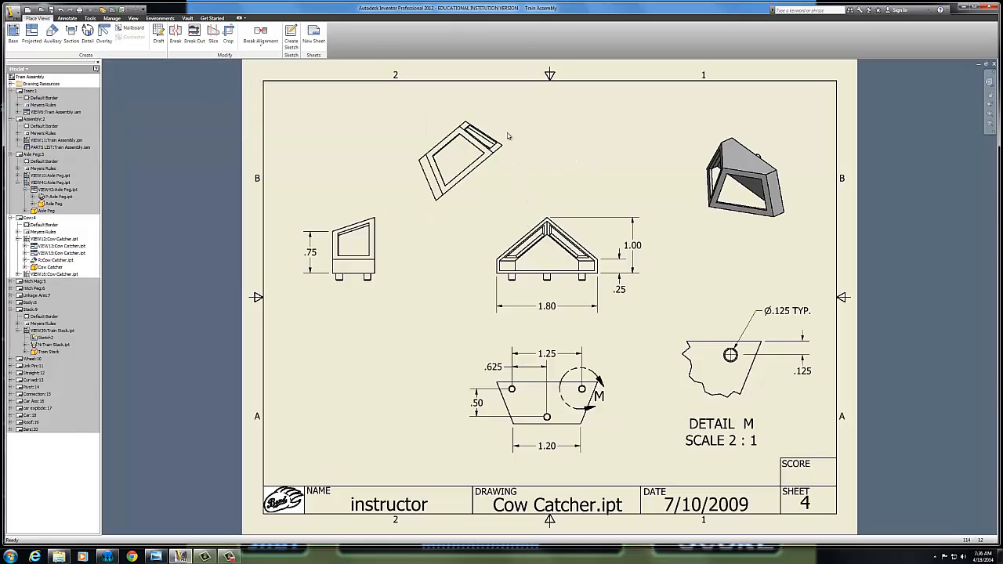
Turn off visibility of the extra edges at the auxiliary view's lower-left end, beyond the window frame
{"action": "right_click", "coordinate": [423, 174]}
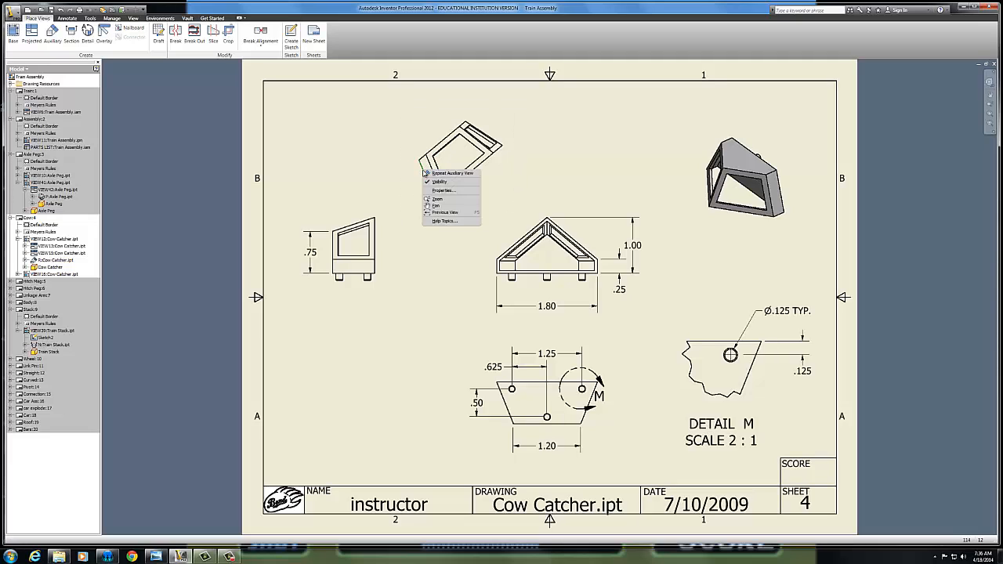
{"action": "key", "text": "Escape"}
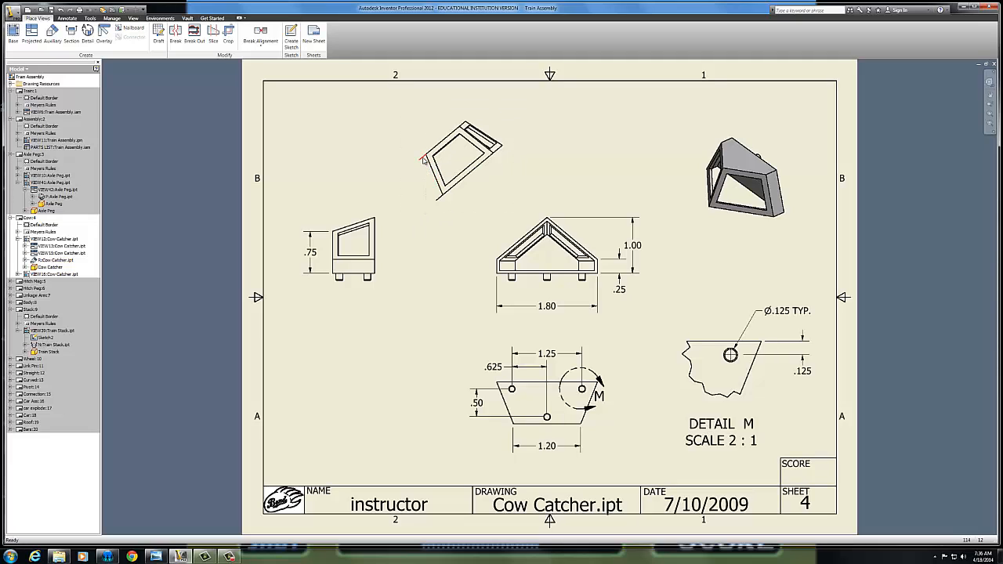
{"action": "right_click", "coordinate": [424, 162]}
{"action": "key", "text": "Escape"}
{"action": "right_click", "coordinate": [438, 199]}
{"action": "key", "text": "Escape"}
Turn off visibility of the extra edges at the auxiliary view's upper-right end, leaving only the window frame
{"action": "right_click", "coordinate": [466, 127]}
{"action": "key", "text": "Escape"}
{"action": "right_click", "coordinate": [466, 125]}
{"action": "key", "text": "Escape"}
{"action": "right_click", "coordinate": [470, 125]}
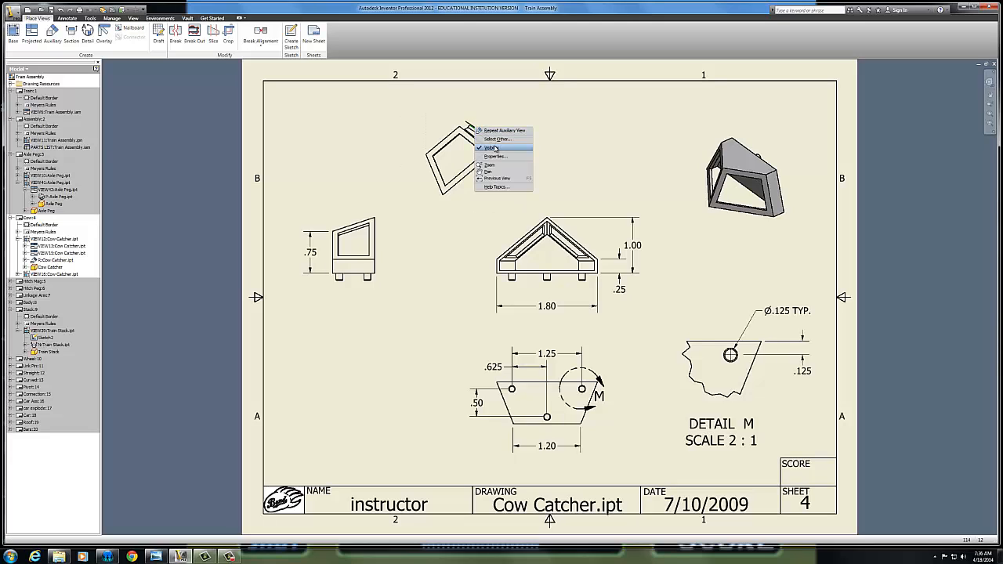
{"action": "key", "text": "Escape"}
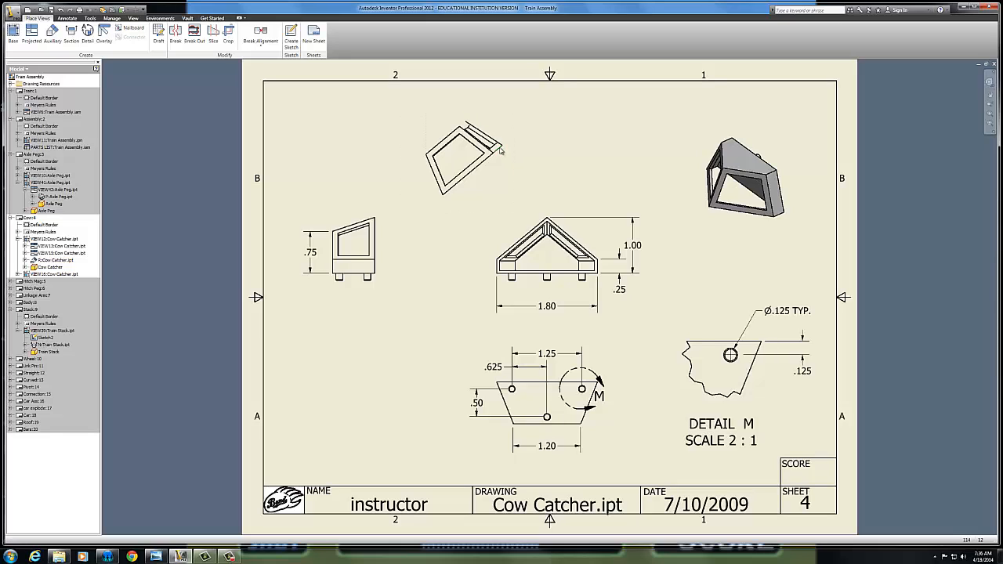
{"action": "right_click", "coordinate": [500, 148]}
{"action": "left_click", "coordinate": [506, 162]}
Activate the Assembly sheet and delete the exploded train view with its balloons
{"action": "double_click", "coordinate": [21, 121]}
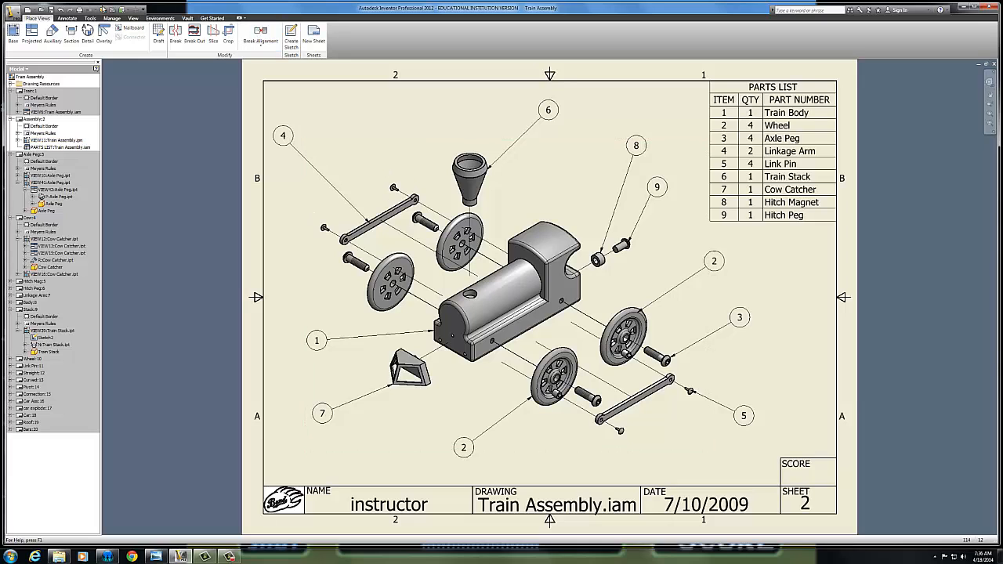
{"action": "left_click", "coordinate": [34, 10]}
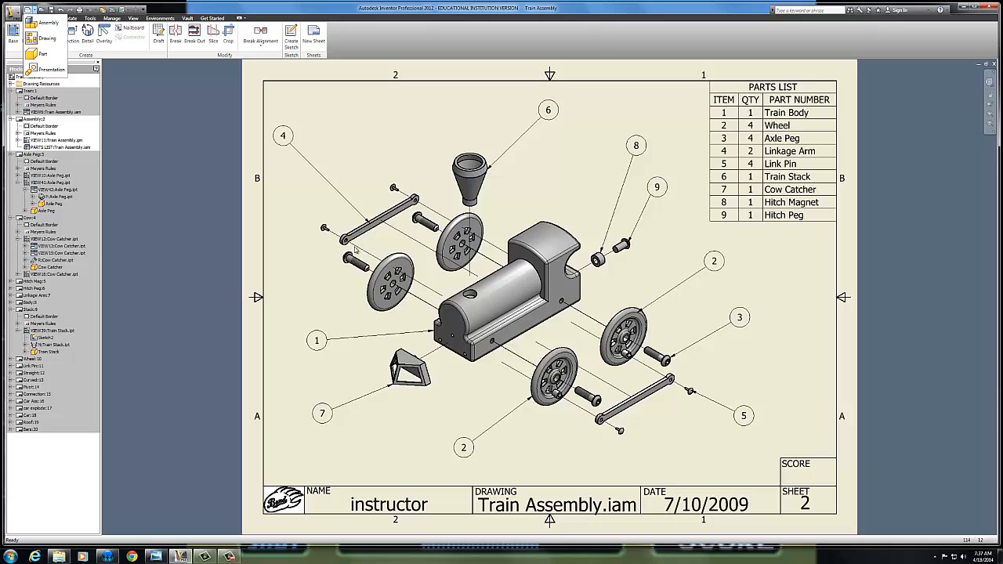
{"action": "left_click", "coordinate": [432, 359]}
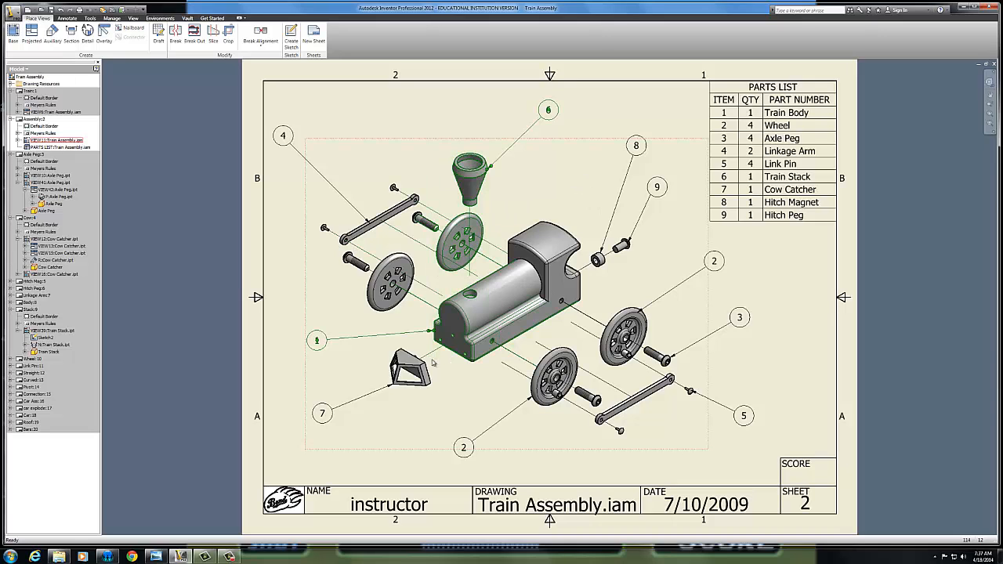
{"action": "left_click_drag", "start_coordinate": [582, 209], "coordinate": [465, 370]}
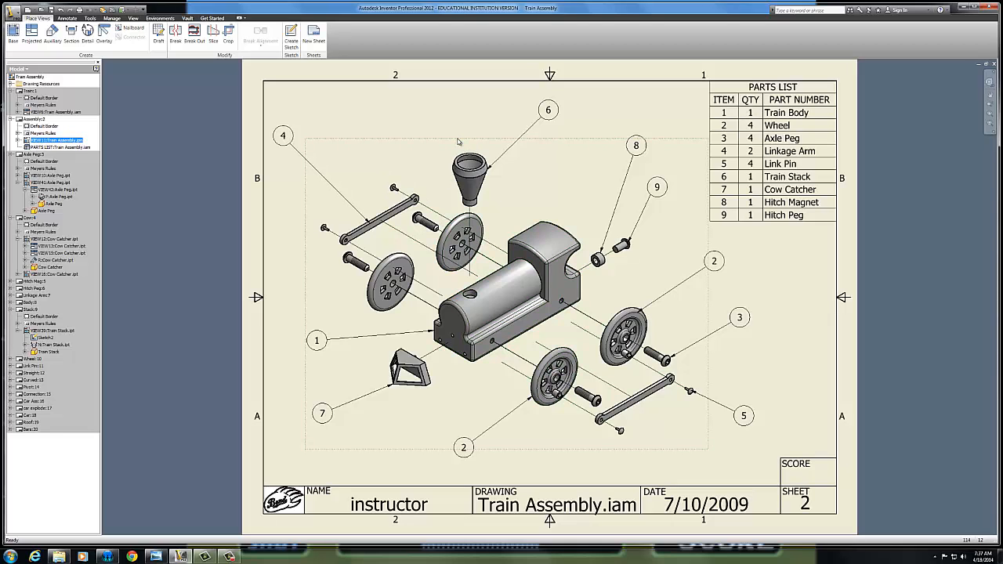
{"action": "key", "text": "Delete"}
{"action": "left_click", "coordinate": [524, 296]}
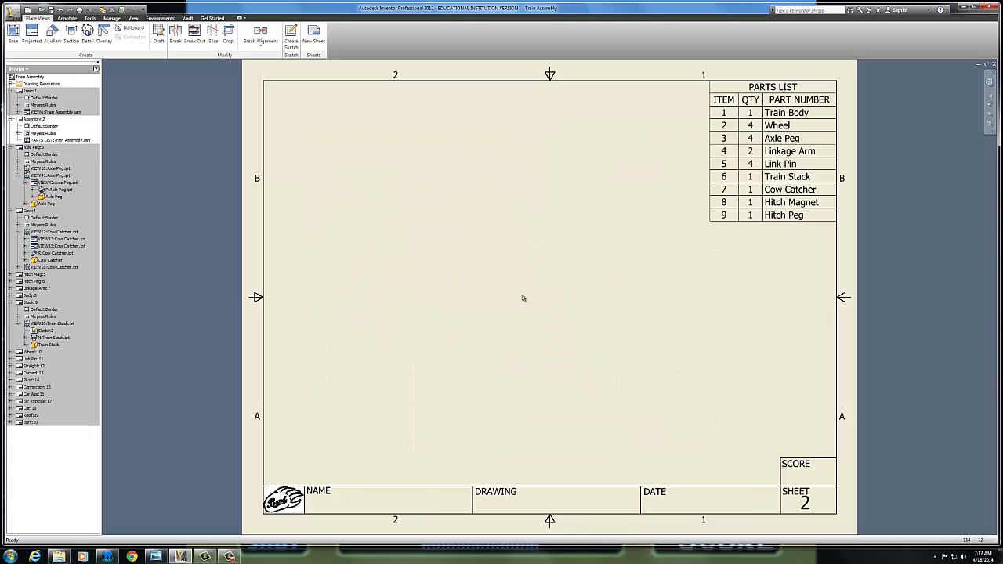
Delete the parts list from the Assembly sheet
{"action": "left_click_drag", "start_coordinate": [778, 246], "coordinate": [684, 185]}
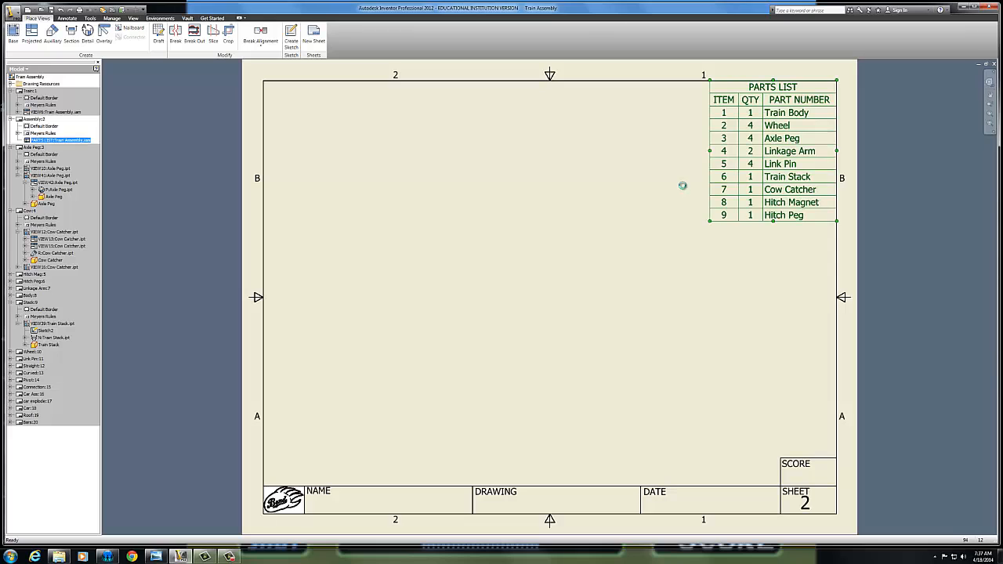
{"action": "key", "text": "Delete"}
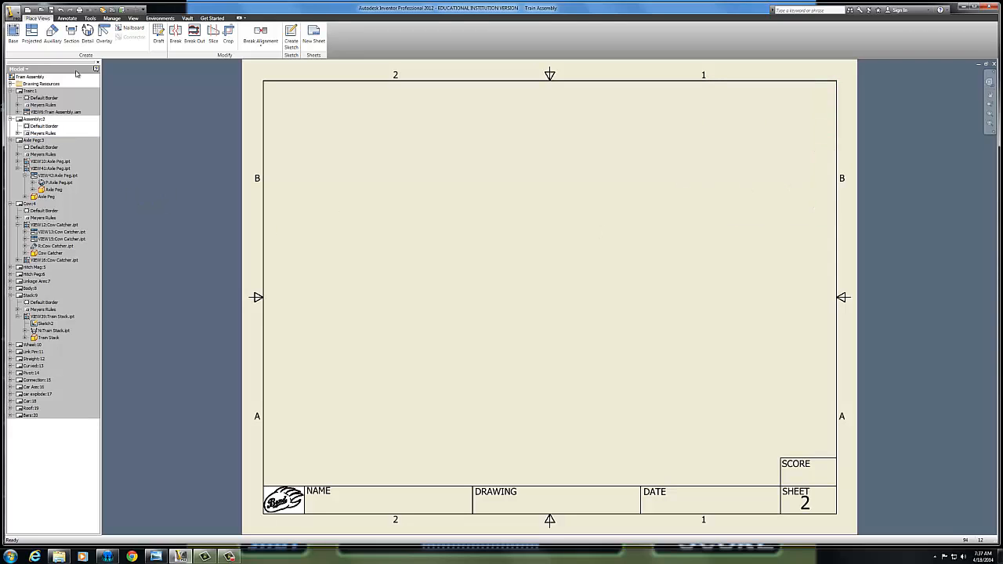
Place a base view of the exploded Train Assembly presentation file mid-sheet at 1/2 scale in Iso Top Right orientation
{"action": "left_click", "coordinate": [12, 35]}
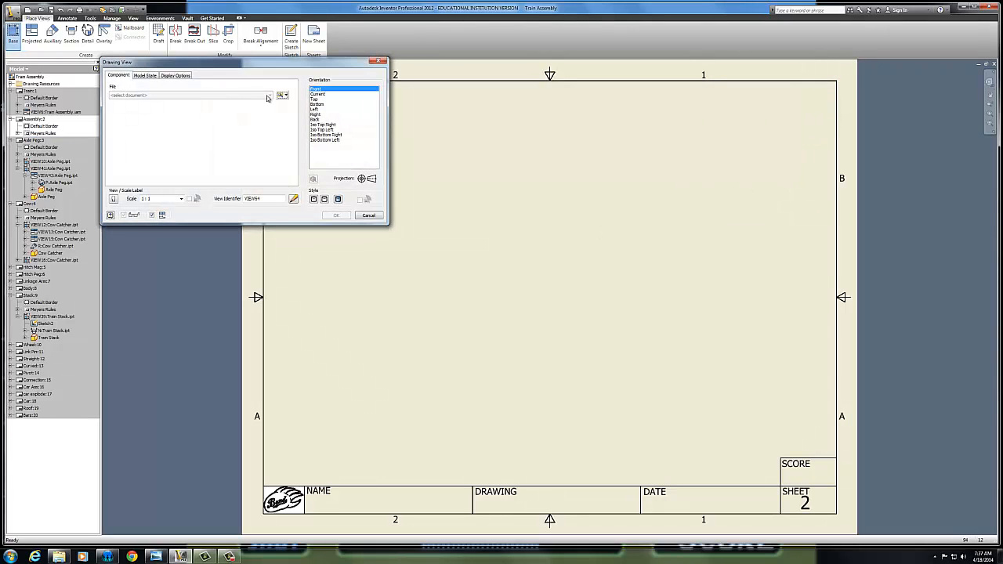
{"action": "left_click", "coordinate": [282, 94]}
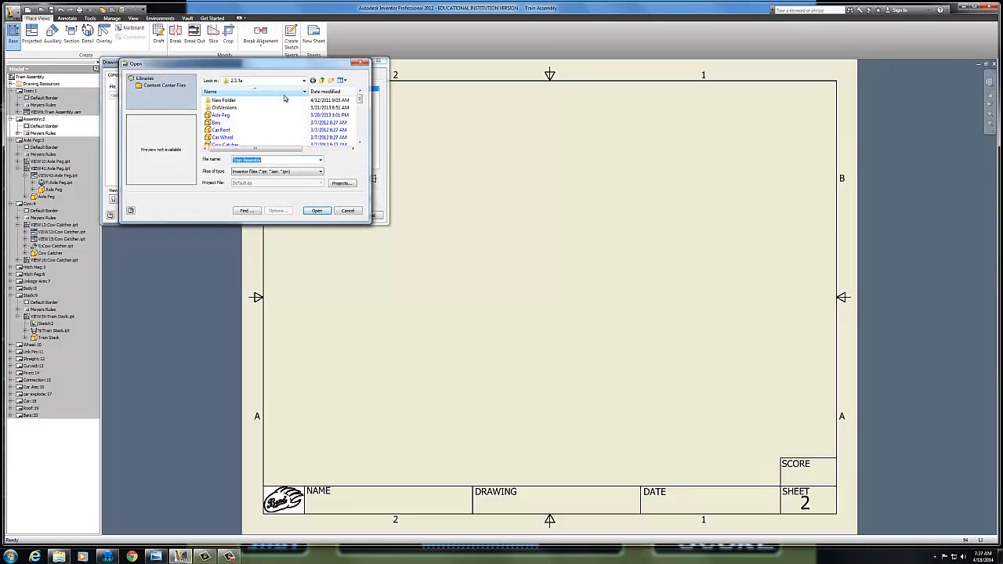
{"action": "scroll", "coordinate": [356, 111], "scroll_direction": "down", "scroll_amount": 3}
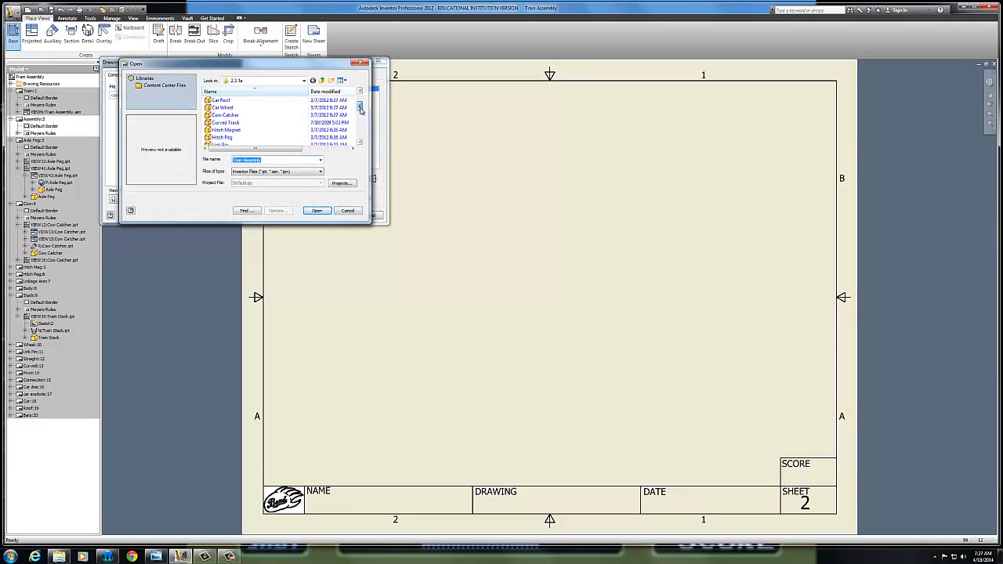
{"action": "left_click_drag", "start_coordinate": [359, 115], "coordinate": [359, 122]}
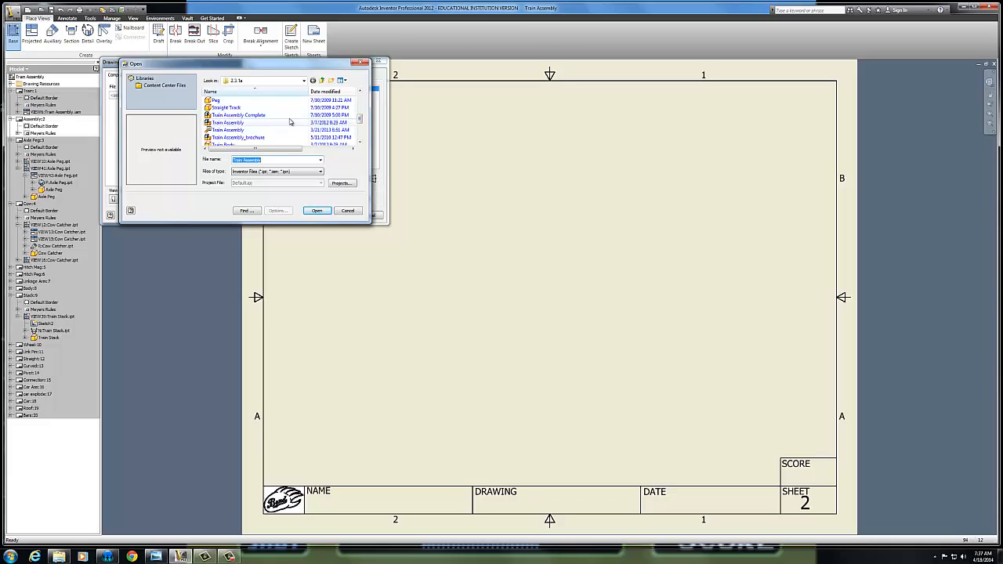
{"action": "left_click", "coordinate": [237, 130]}
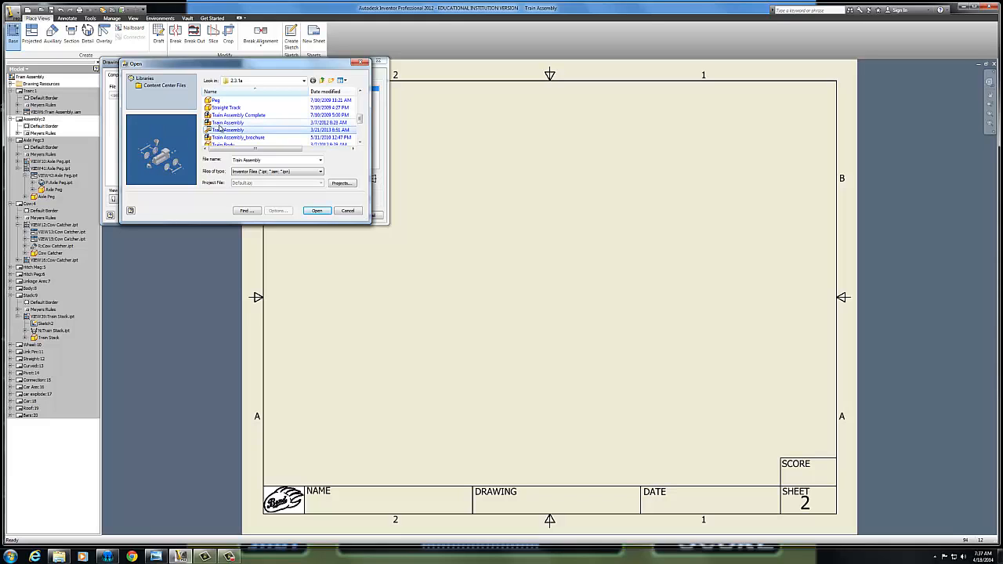
{"action": "left_click", "coordinate": [315, 210]}
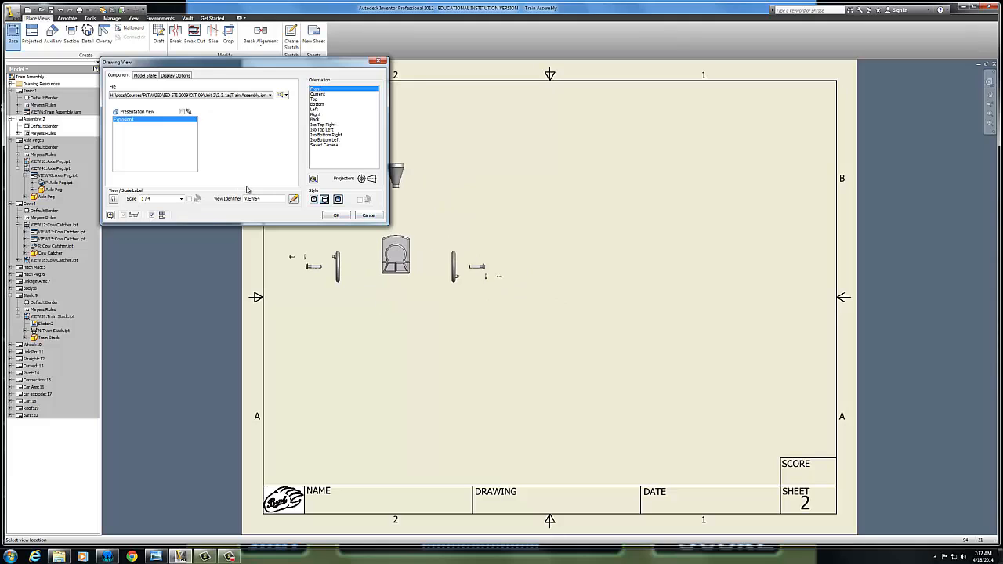
{"action": "left_click", "coordinate": [181, 199]}
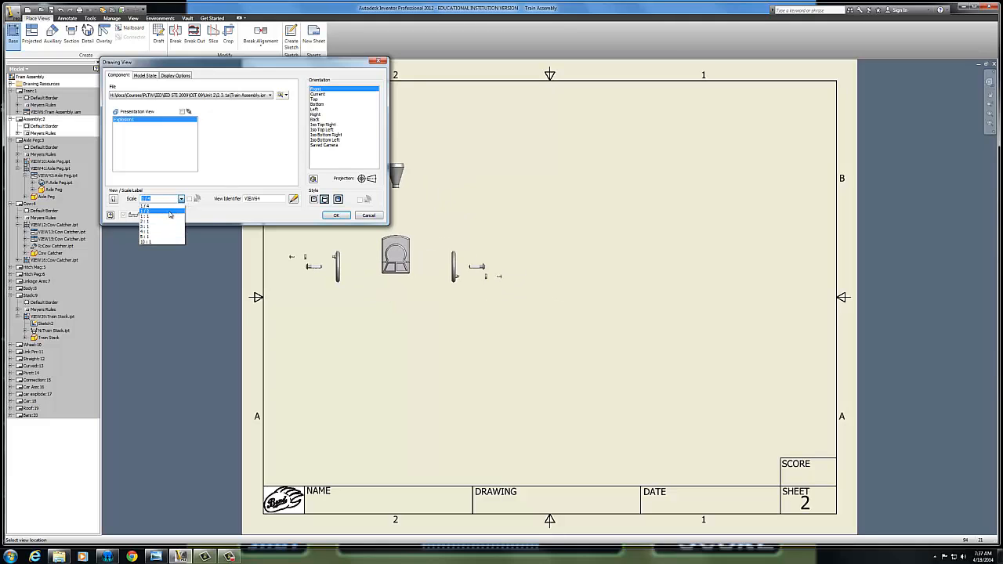
{"action": "left_click", "coordinate": [171, 215]}
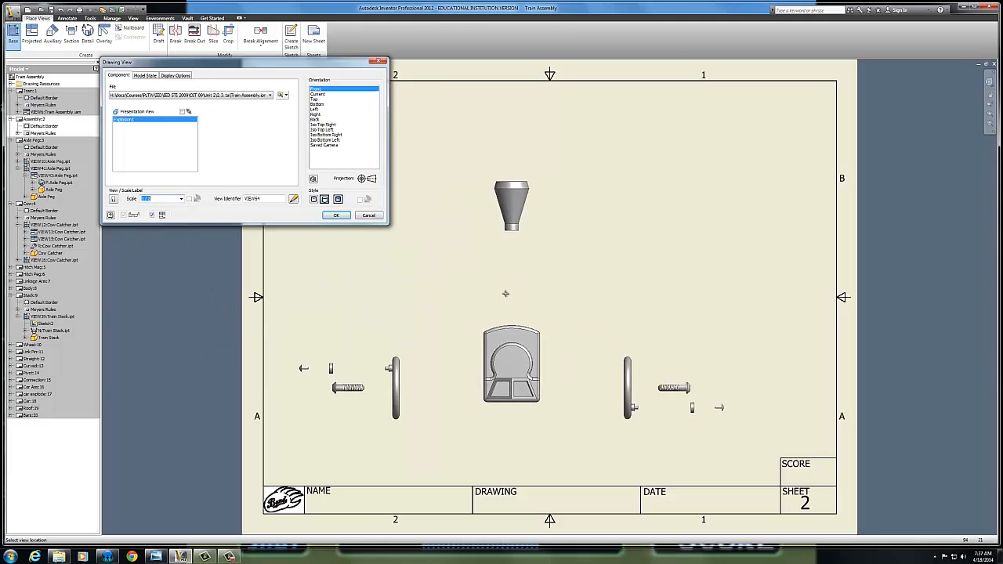
{"action": "left_click", "coordinate": [330, 126]}
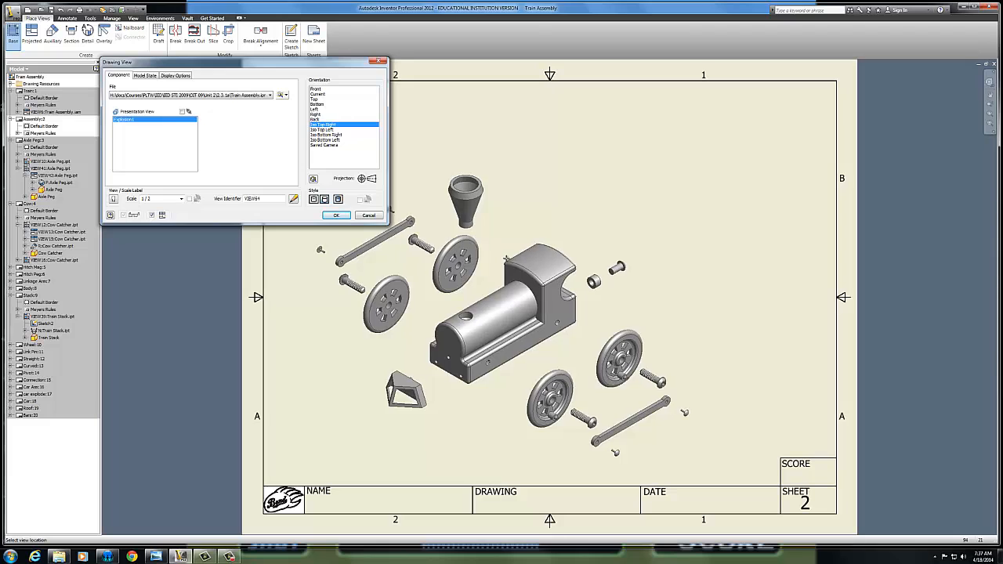
{"action": "left_click", "coordinate": [507, 257]}
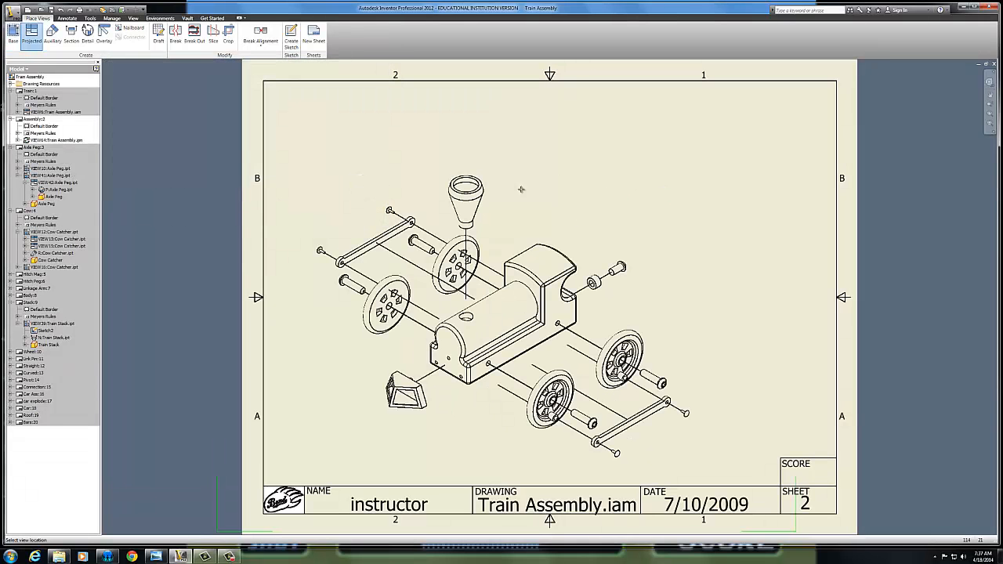
{"action": "key", "text": "Escape"}
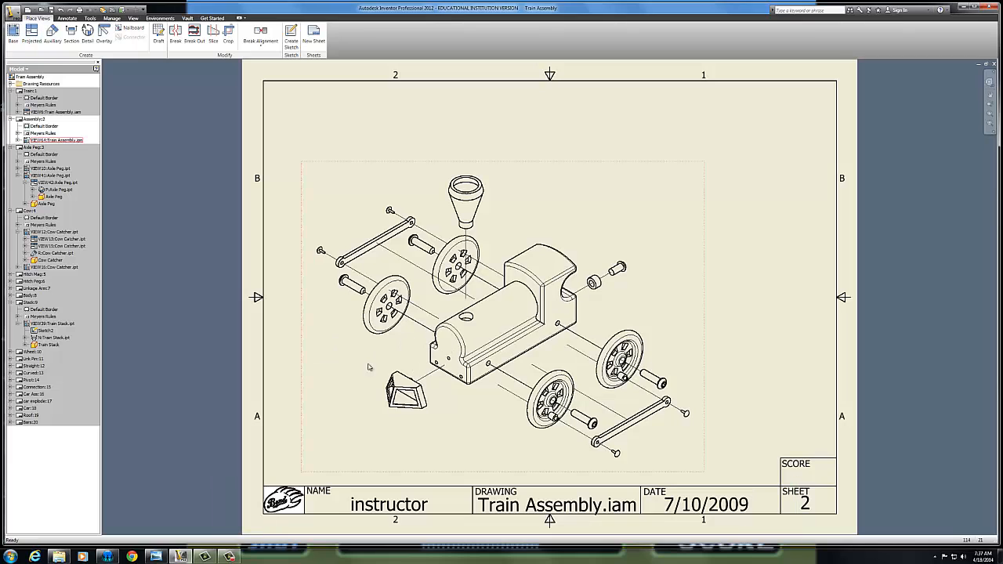
Set the exploded train view's display style to shaded
{"action": "double_click", "coordinate": [312, 398]}
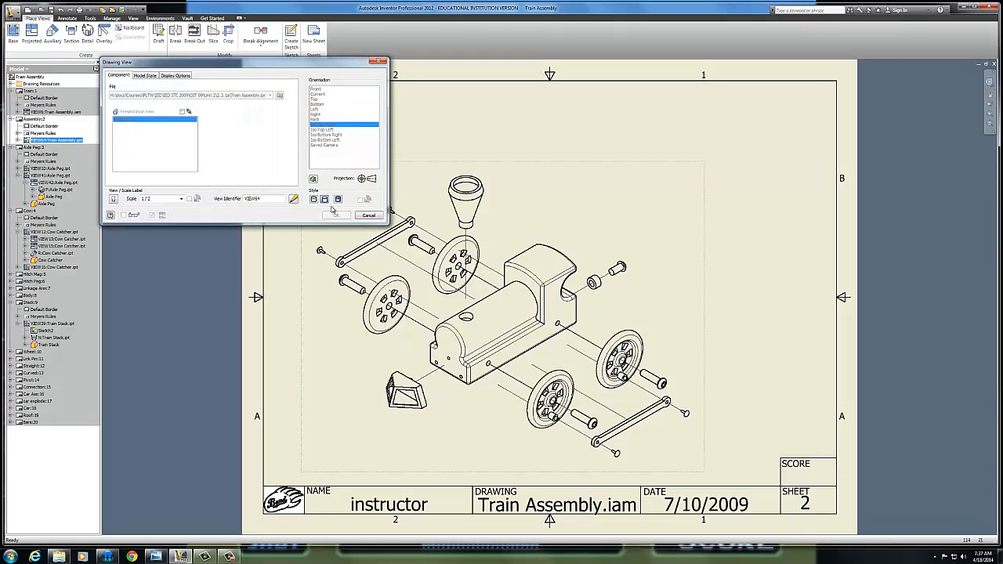
{"action": "left_click", "coordinate": [338, 199]}
{"action": "left_click", "coordinate": [335, 214]}
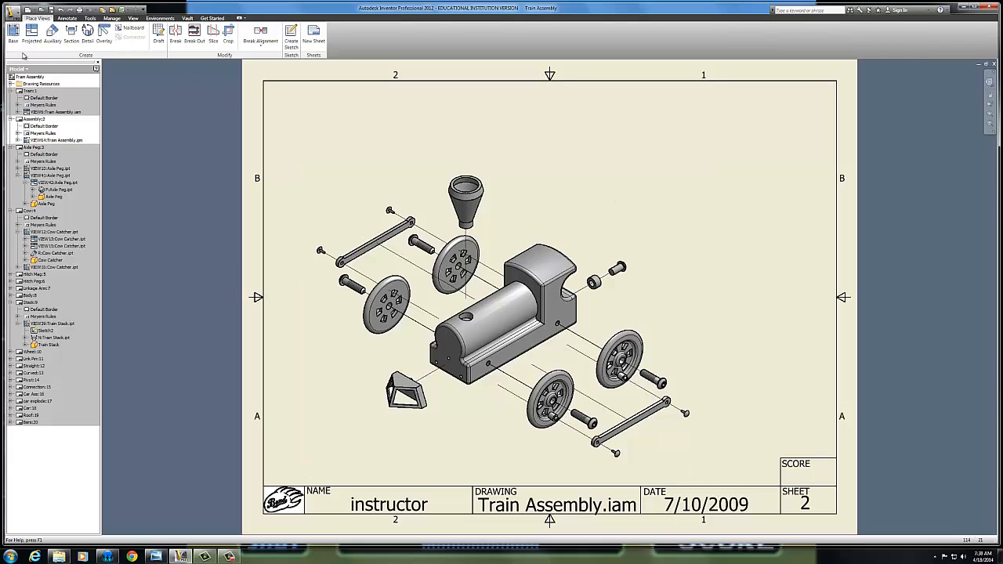
Create a structured parts list for the exploded view and place it in the upper-right corner of the sheet border
{"action": "left_click", "coordinate": [67, 18]}
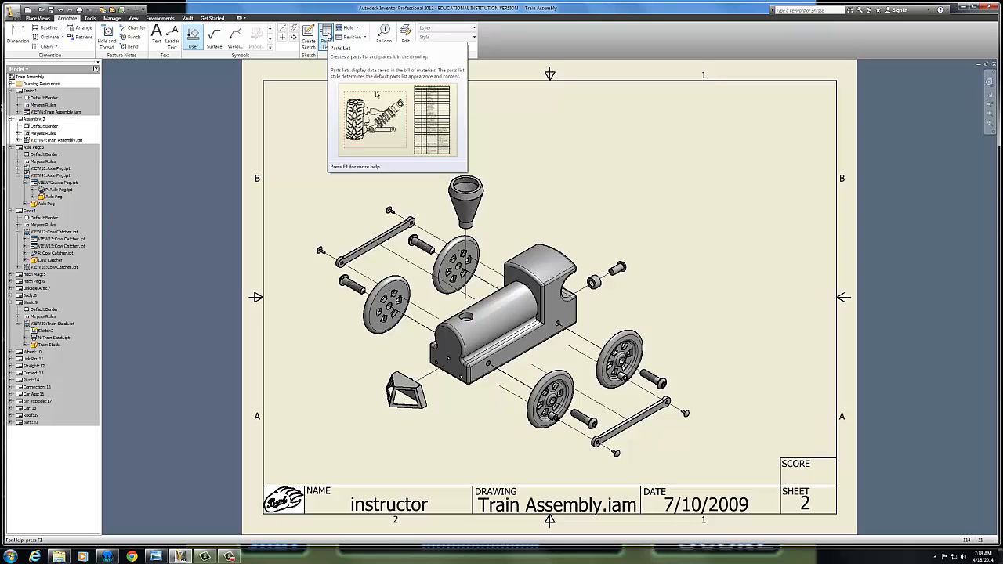
{"action": "left_click", "coordinate": [326, 38]}
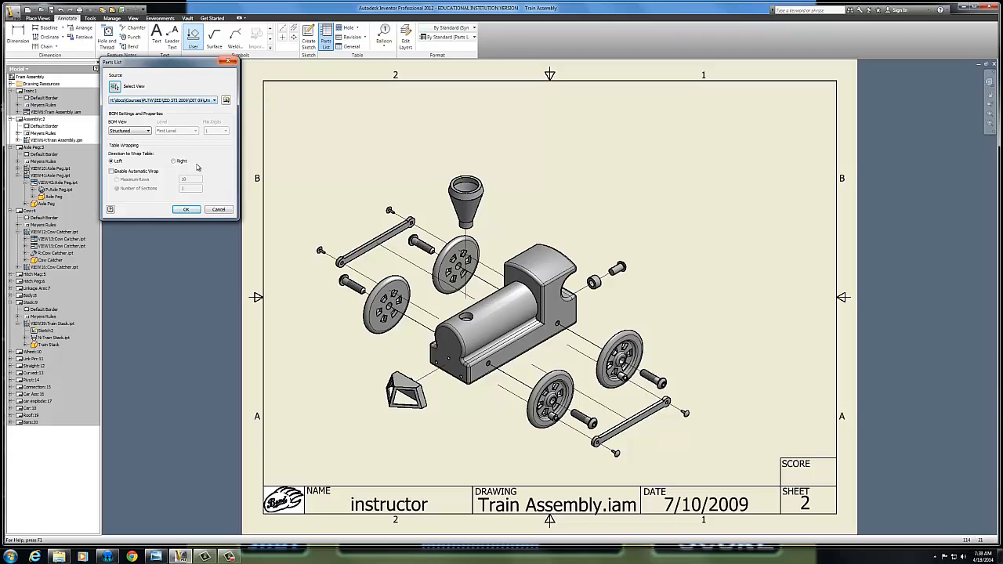
{"action": "left_click", "coordinate": [186, 210]}
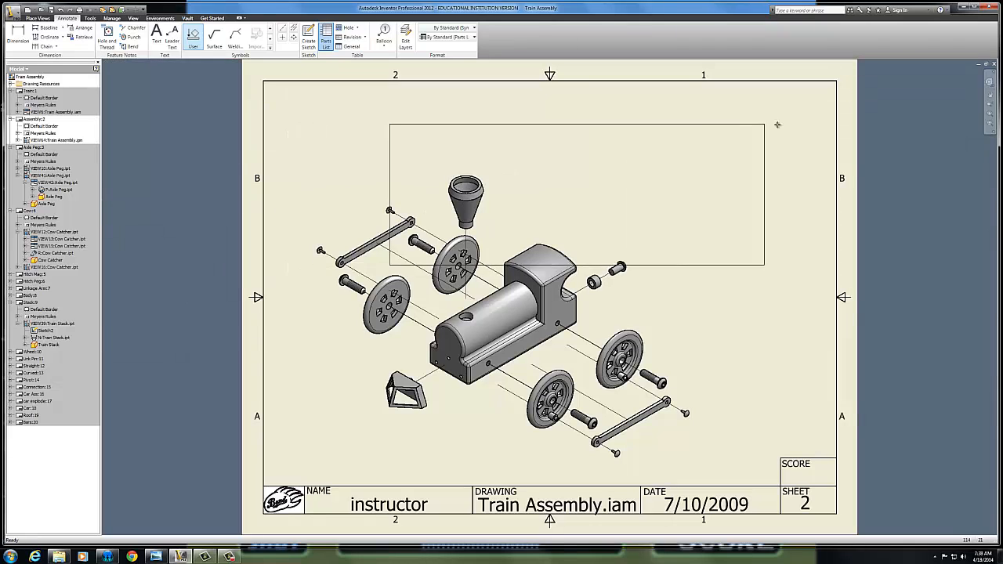
{"action": "left_click", "coordinate": [840, 84]}
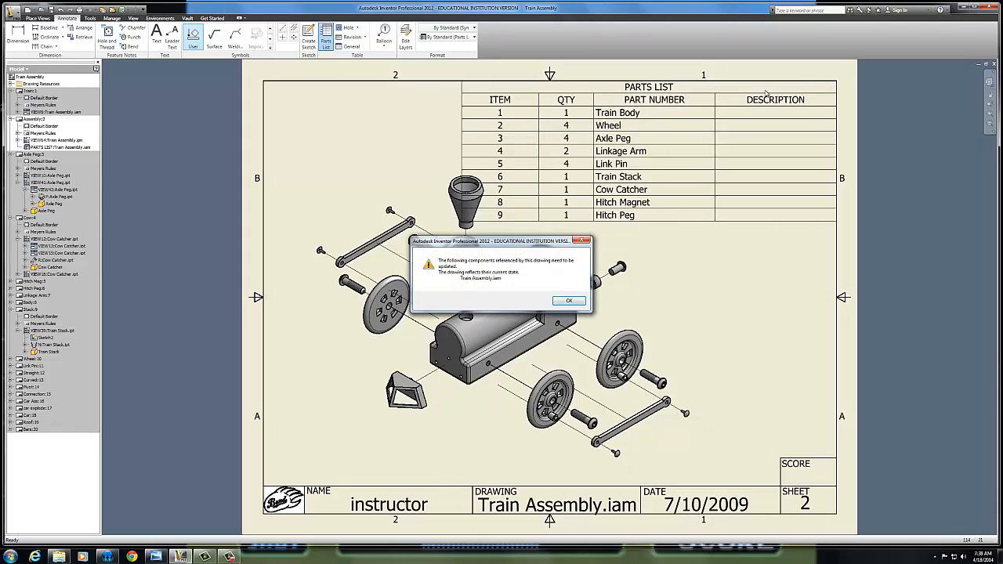
{"action": "left_click", "coordinate": [567, 301]}
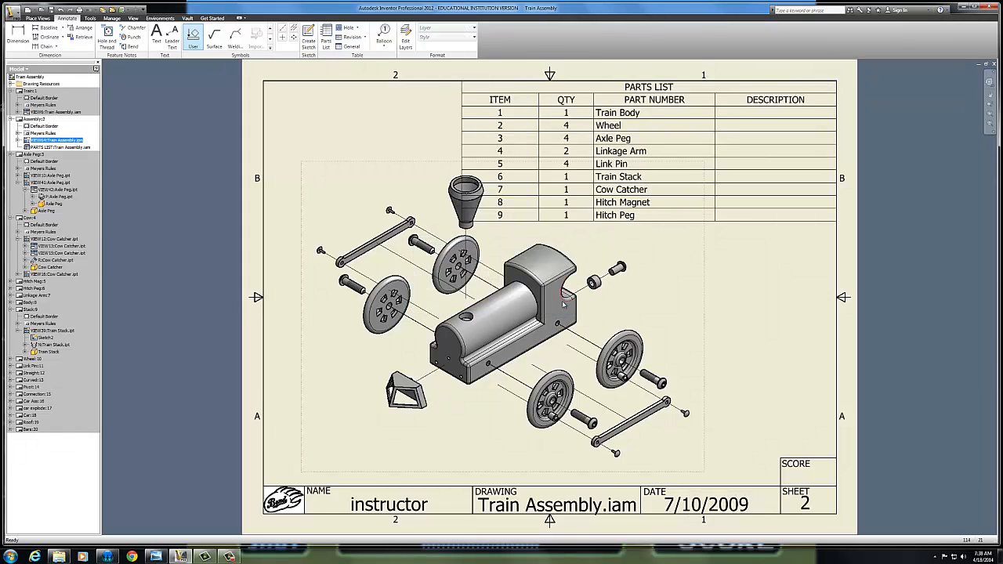
Remove the DESCRIPTION column from the parts list and narrow its ITEM and QTY columns
{"action": "left_click", "coordinate": [636, 92]}
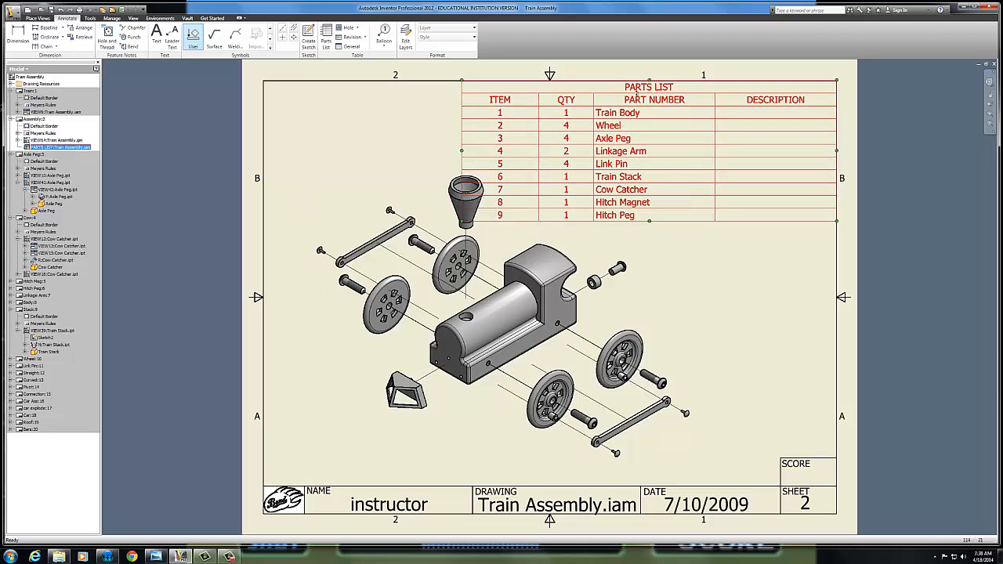
{"action": "double_click", "coordinate": [639, 98]}
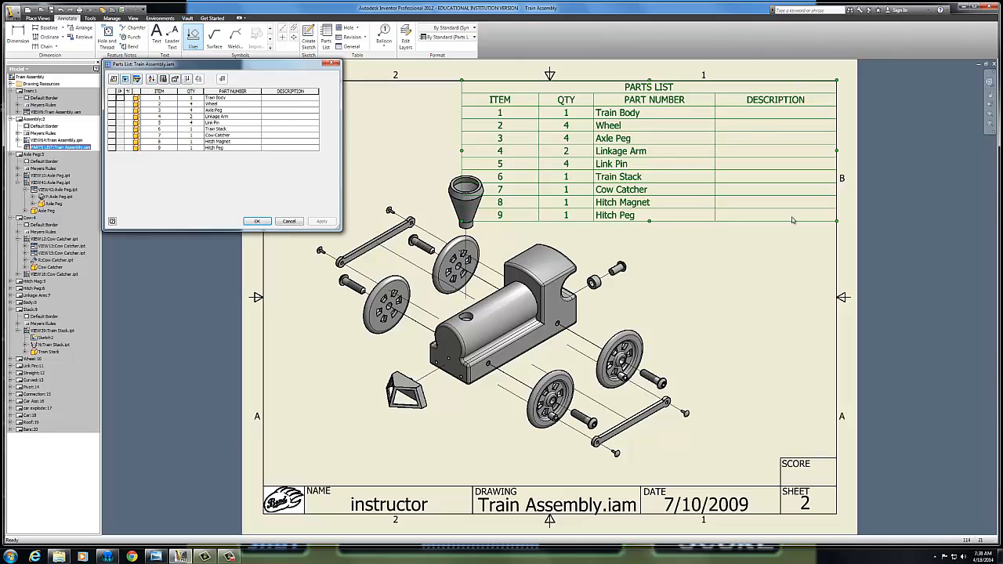
{"action": "left_click", "coordinate": [114, 79]}
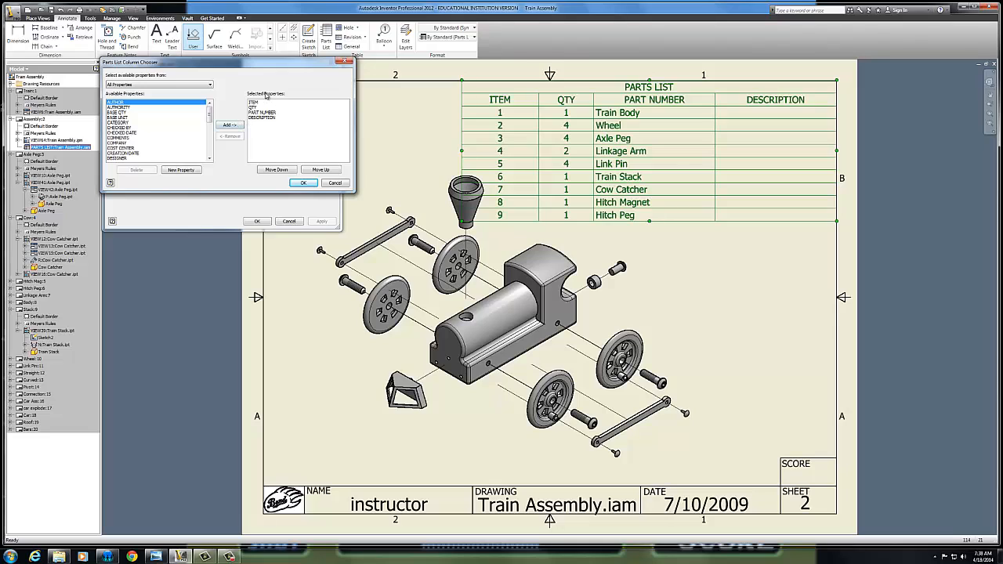
{"action": "left_click", "coordinate": [255, 118]}
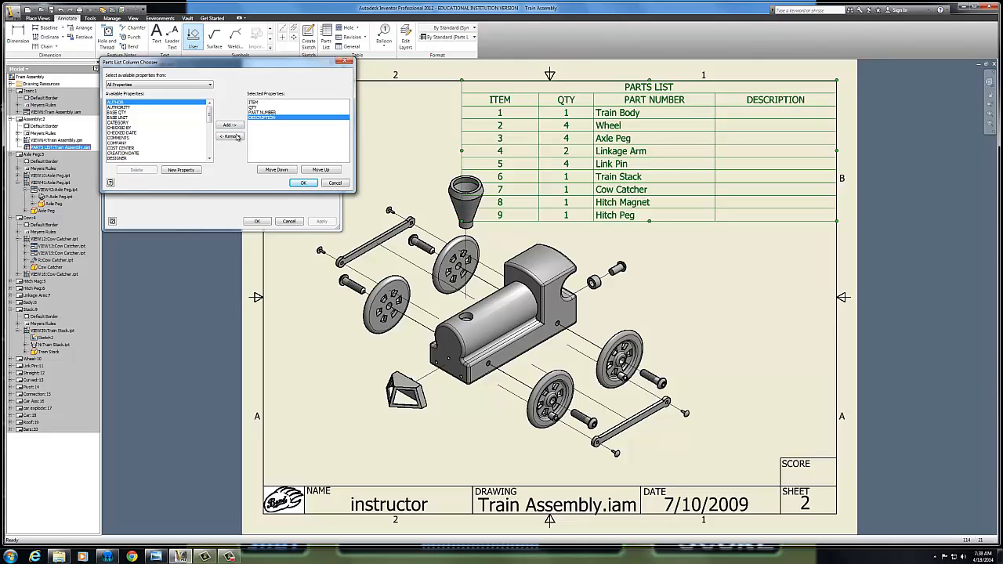
{"action": "left_click", "coordinate": [229, 136]}
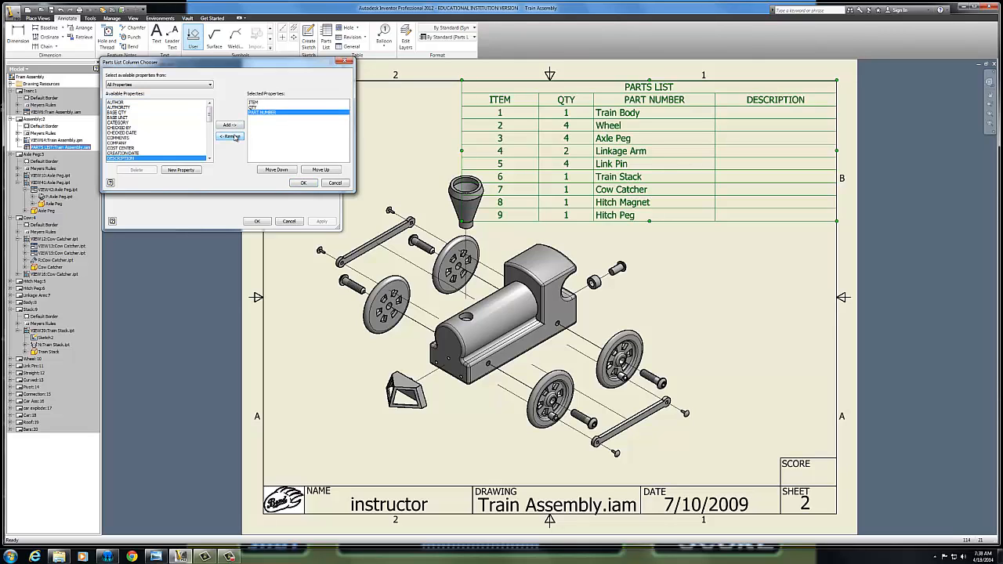
{"action": "left_click", "coordinate": [302, 183]}
{"action": "left_click", "coordinate": [321, 222]}
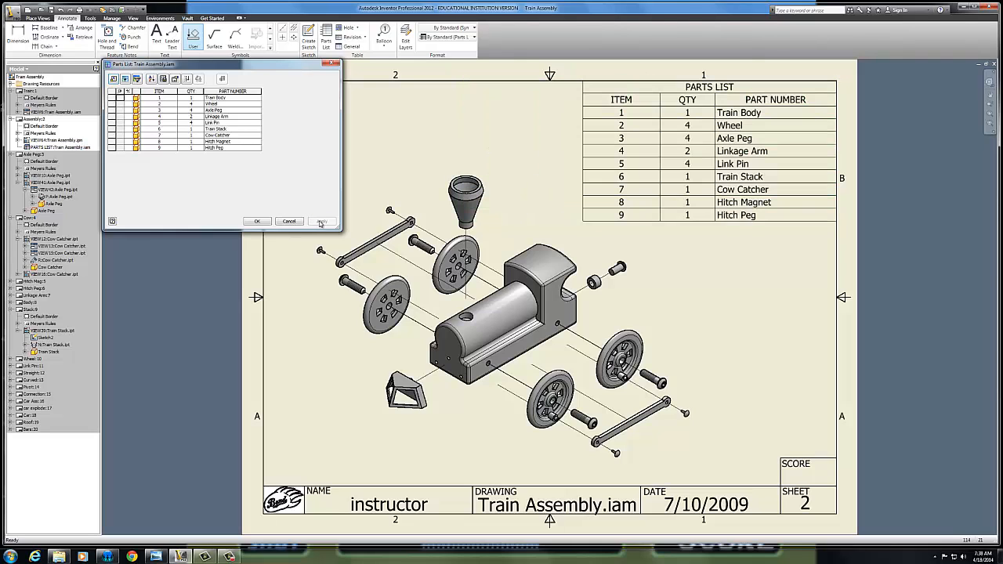
{"action": "left_click", "coordinate": [257, 221]}
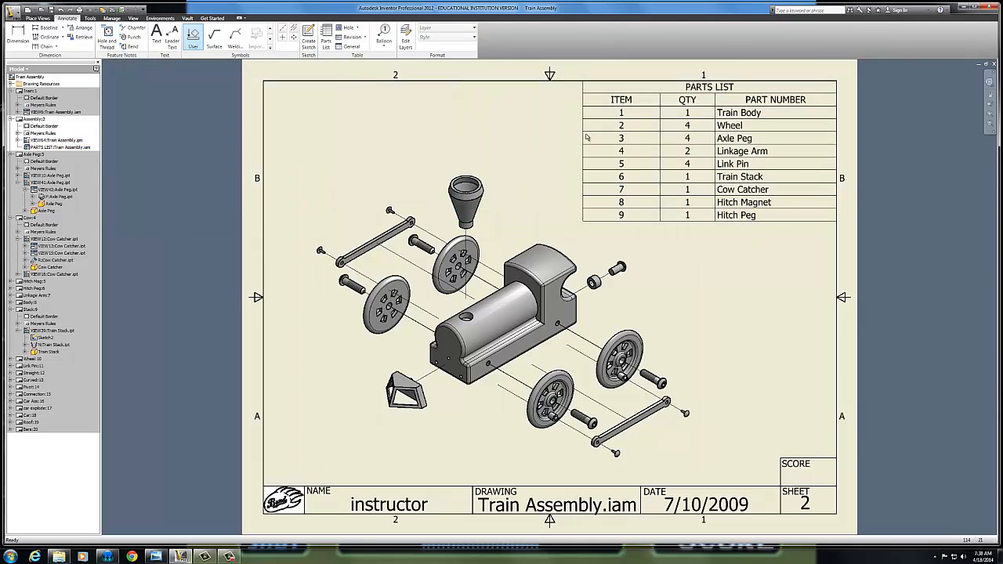
{"action": "left_click_drag", "start_coordinate": [582, 136], "coordinate": [668, 138]}
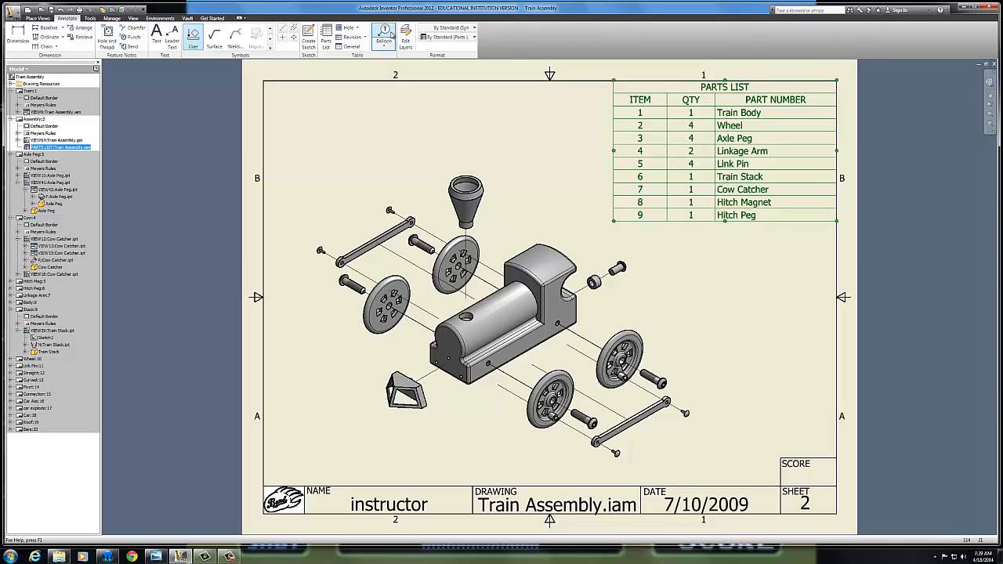
Add balloons to the train stack, the near-side wheel by the cab and that wheel's axle peg
{"action": "left_click", "coordinate": [389, 34]}
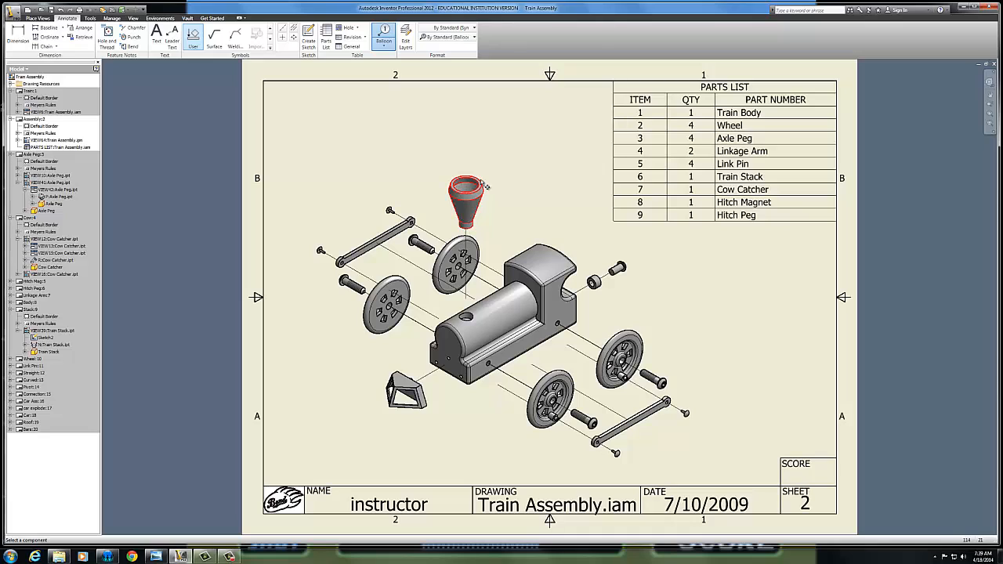
{"action": "left_click", "coordinate": [481, 178]}
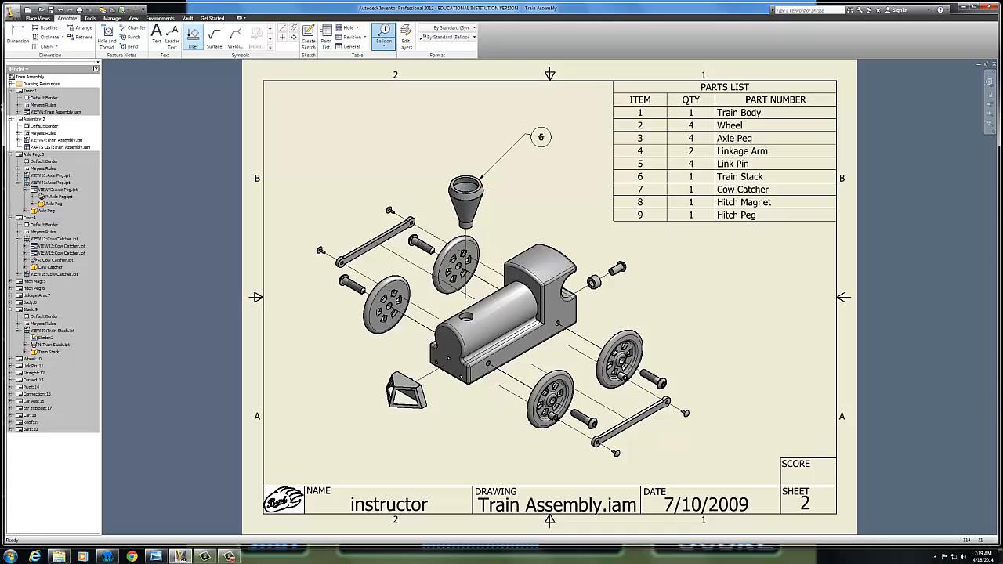
{"action": "left_click", "coordinate": [532, 134]}
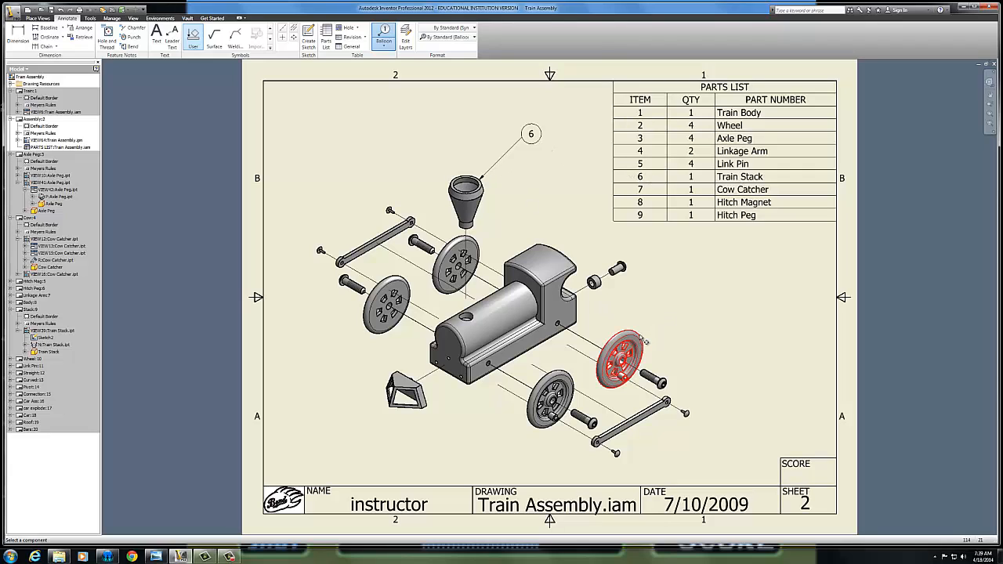
{"action": "left_click", "coordinate": [642, 333]}
{"action": "left_click", "coordinate": [684, 289]}
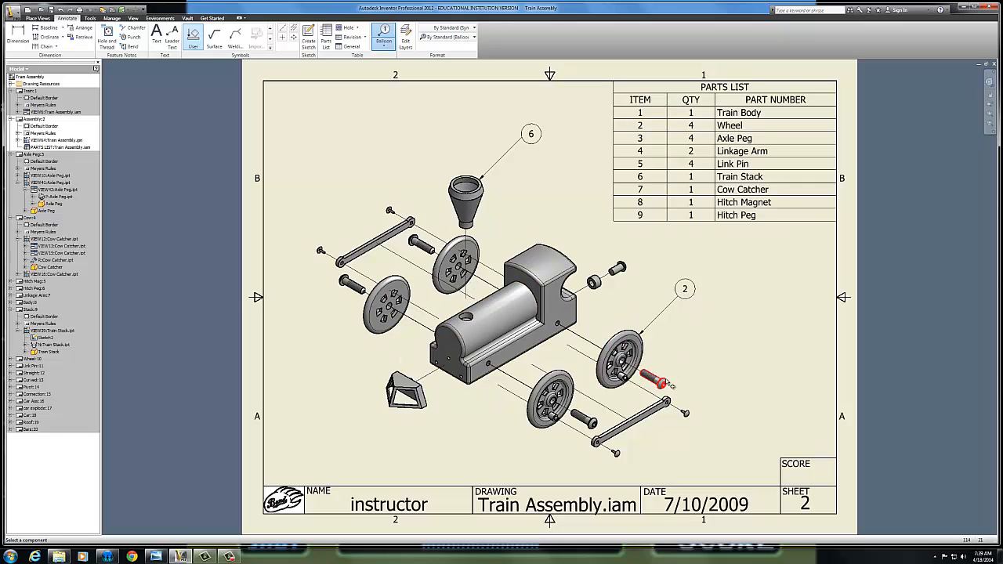
{"action": "left_click", "coordinate": [666, 381]}
{"action": "left_click", "coordinate": [719, 318]}
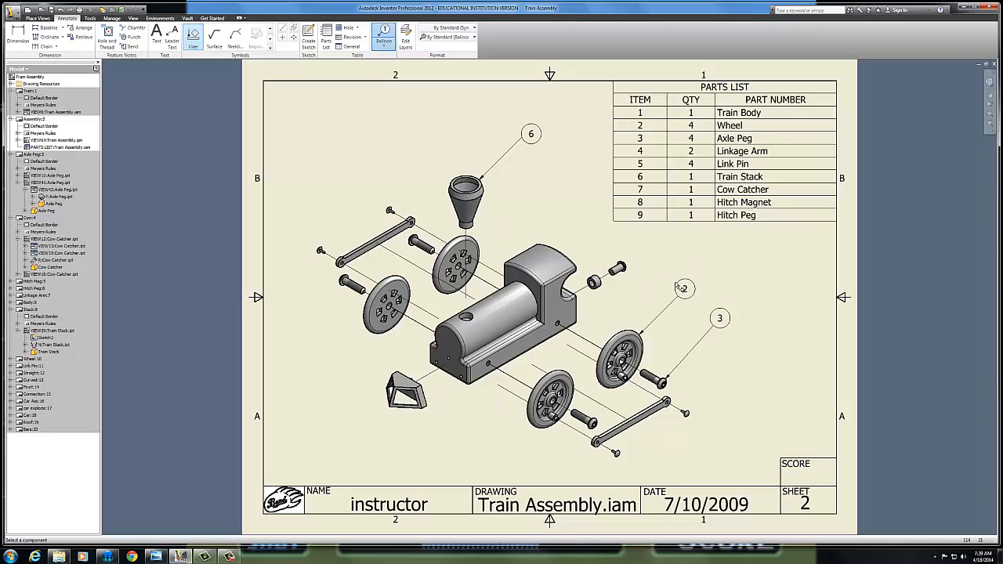
Add balloons to the hitch peg, the hitch magnet and the train body's cab roof
{"action": "left_click", "coordinate": [618, 268]}
{"action": "left_click", "coordinate": [670, 244]}
{"action": "left_click", "coordinate": [594, 281]}
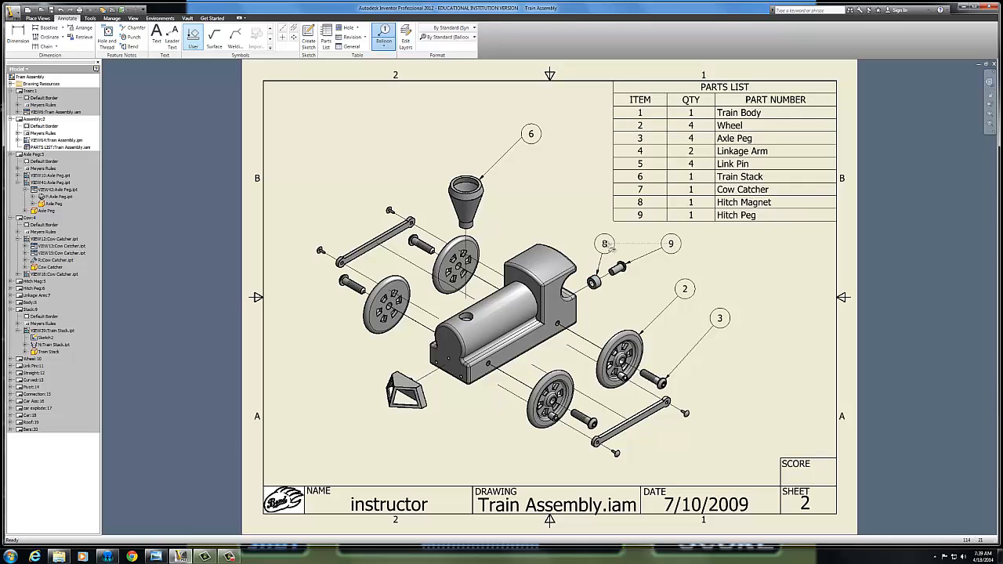
{"action": "left_click", "coordinate": [606, 244]}
{"action": "left_click", "coordinate": [547, 248]}
{"action": "left_click", "coordinate": [569, 201]}
{"action": "key", "text": "Escape"}
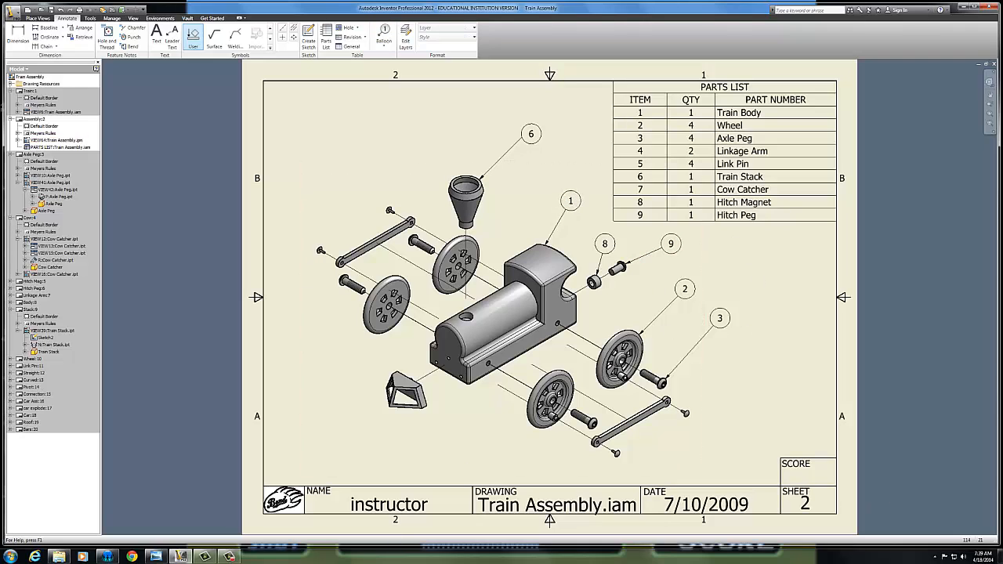
{"action": "left_click", "coordinate": [229, 556]}
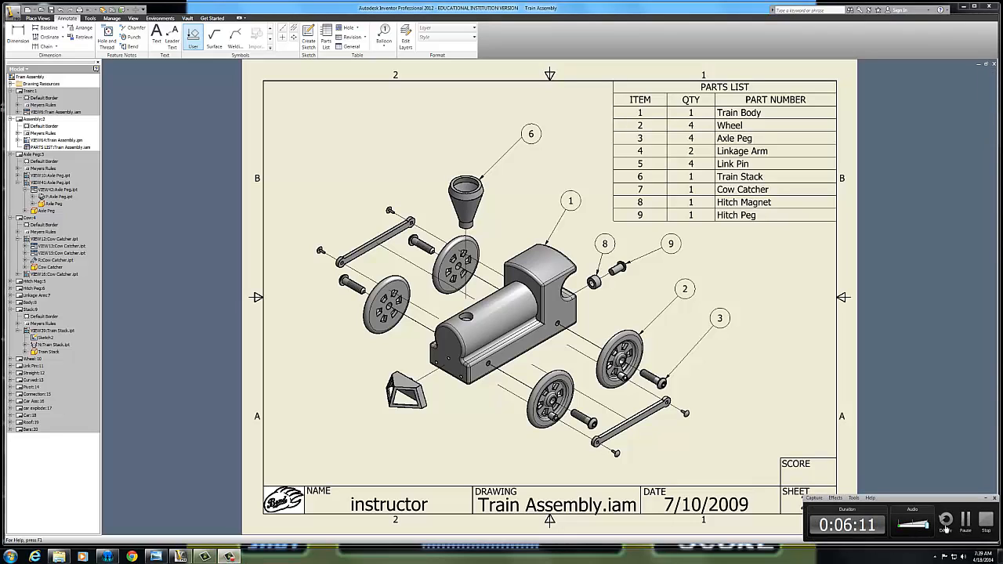